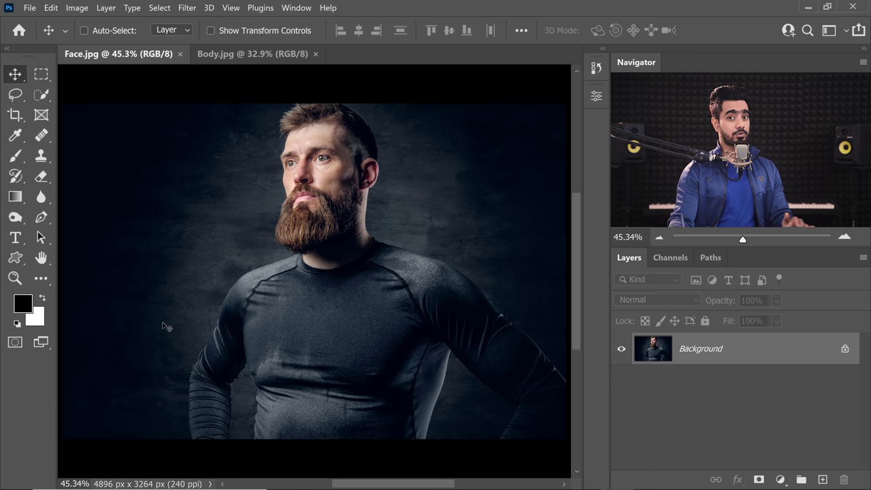
- Look over the Body.jpg bodybuilder photo, then switch back to the Face.jpg bearded-man portrait
click(242, 53)
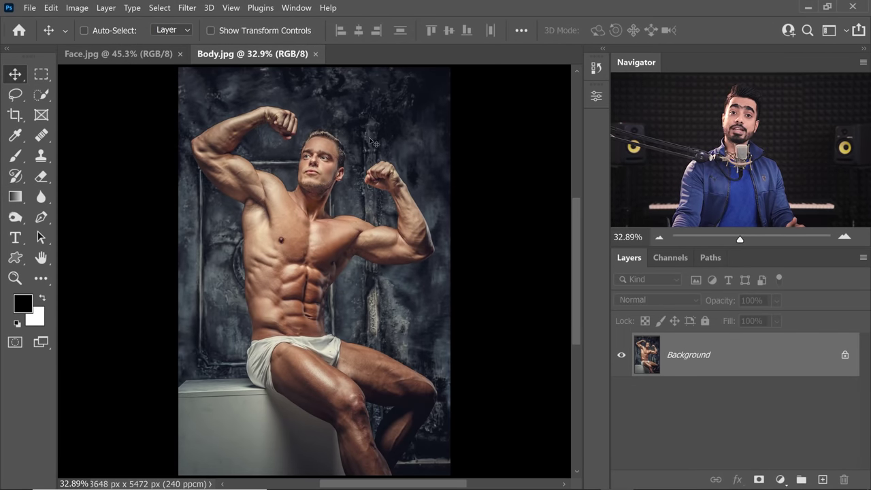
click(128, 55)
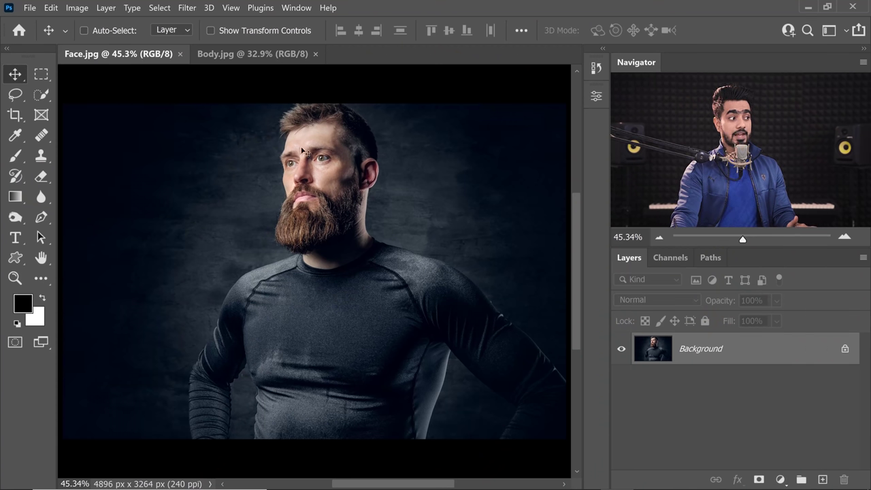
click(247, 56)
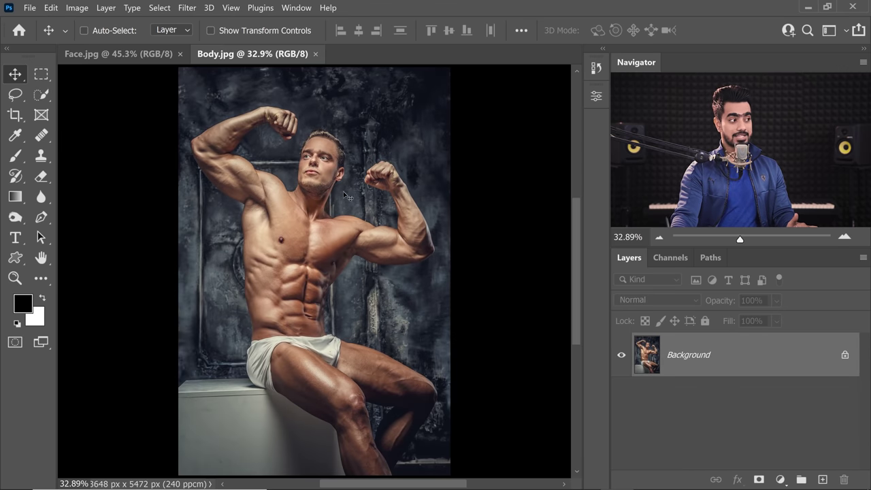
click(178, 56)
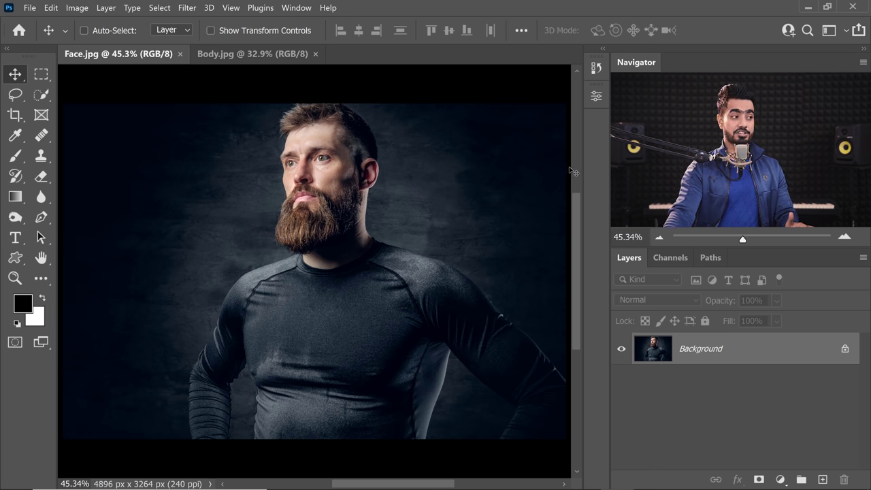
click(242, 55)
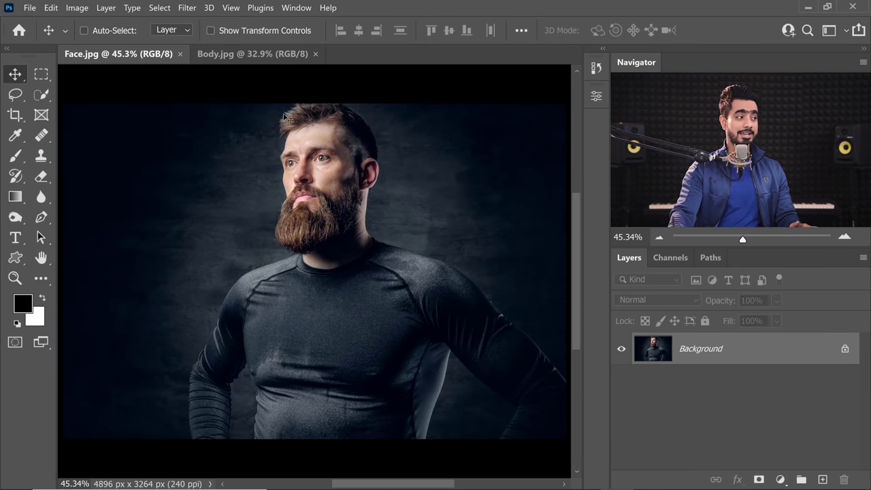
click(263, 54)
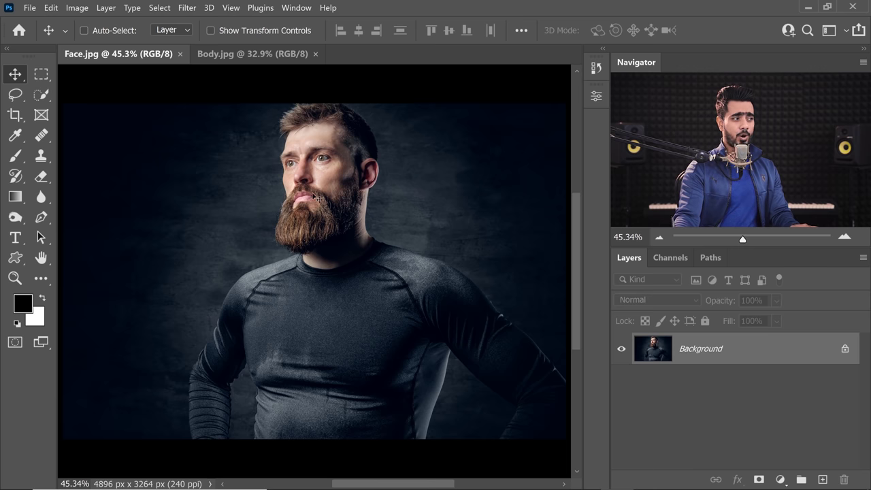
click(259, 54)
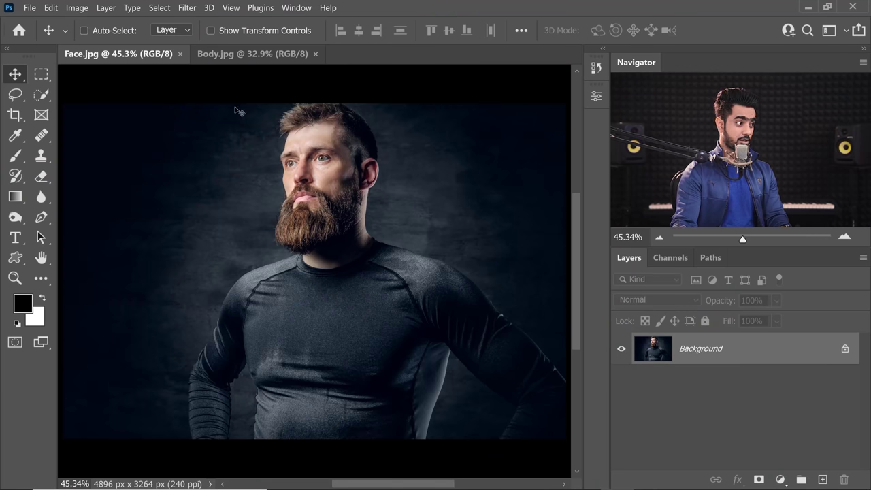
- Lasso the bearded man's head and neck and paste it into Body.jpg
click(15, 94)
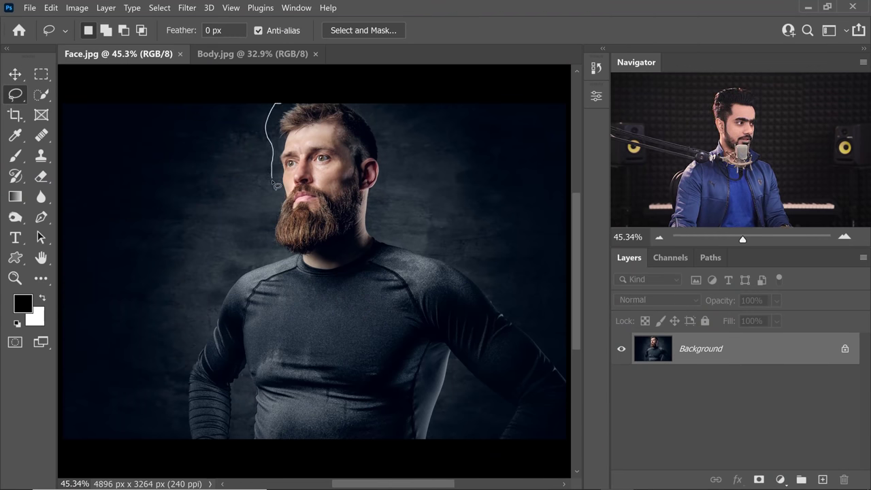
drag(273, 254, 366, 276)
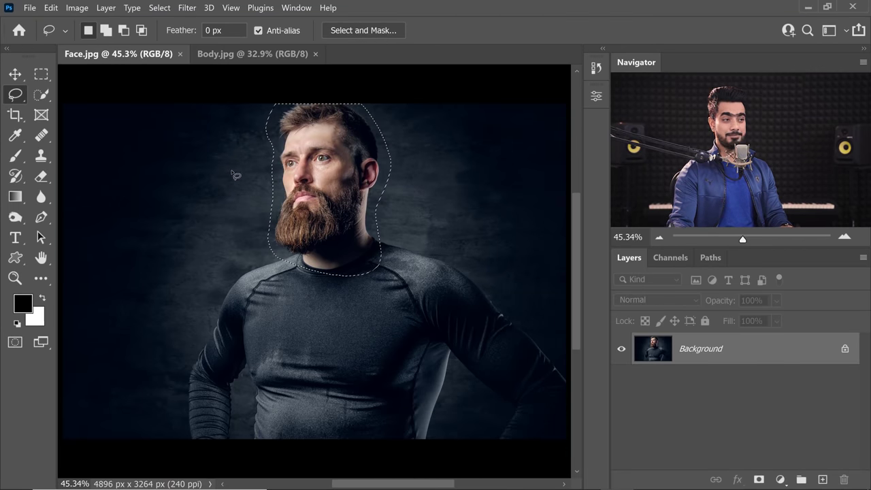
click(238, 55)
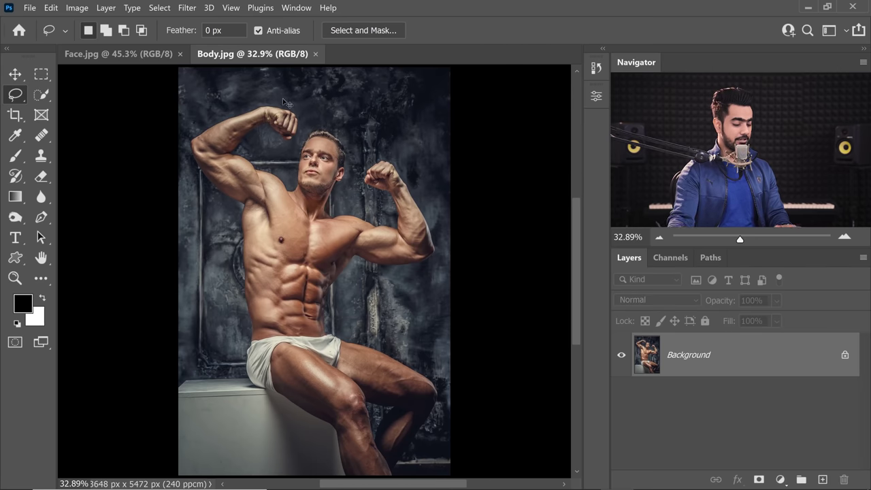
key(ctrl+v)
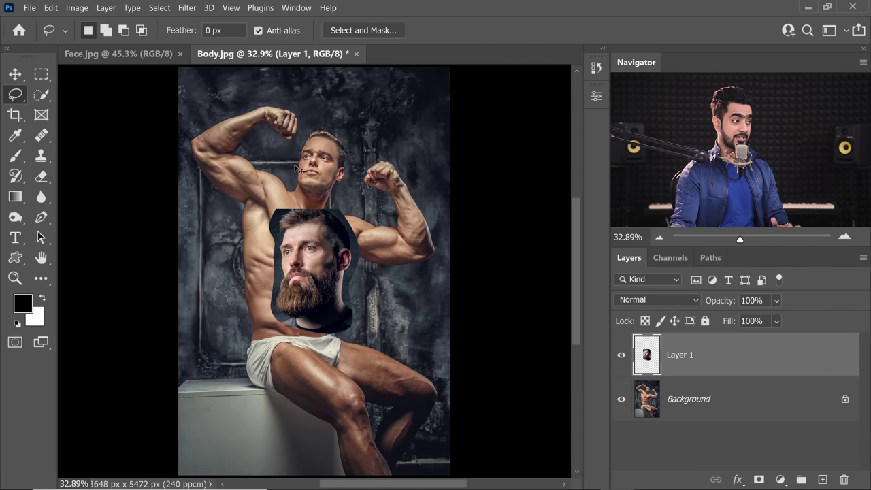
- Name the pasted layer 'New Face' and convert it to a smart object for smart filters
double_click(683, 355)
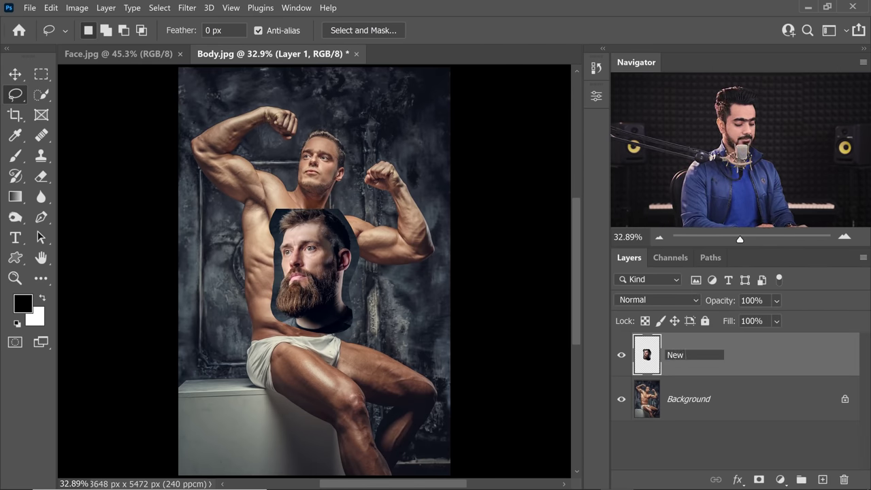
key(Return)
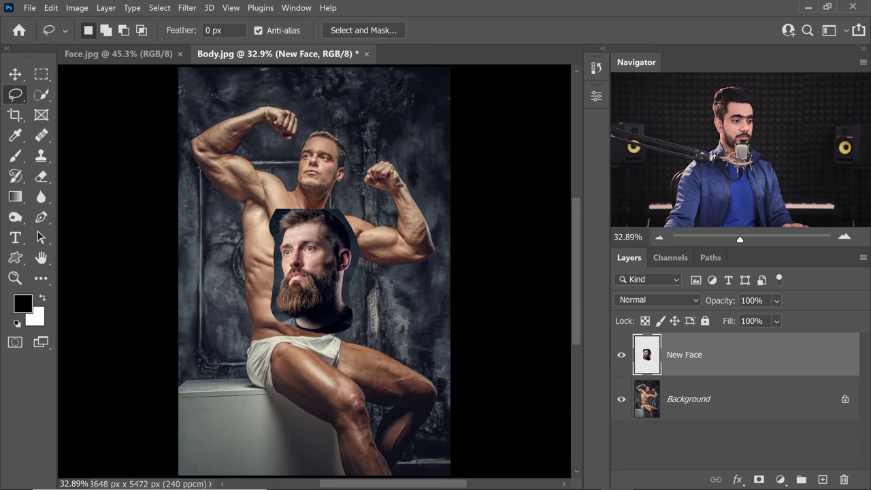
text(50)
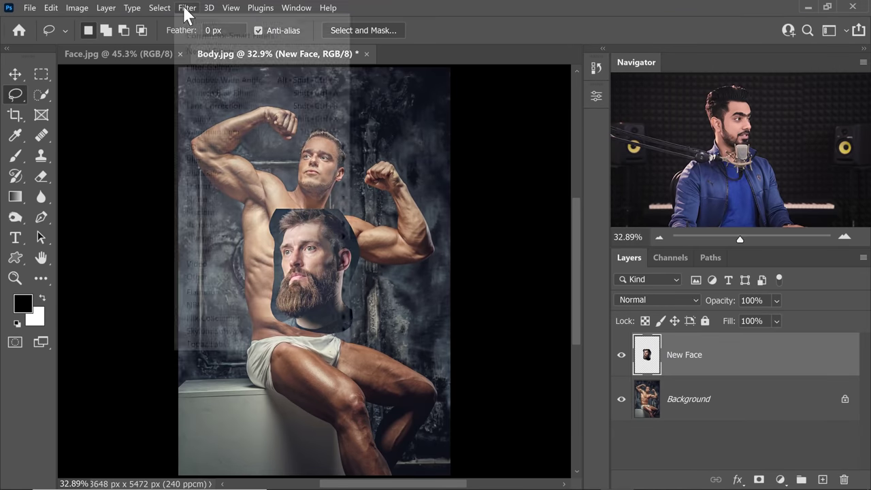
click(225, 36)
click(512, 218)
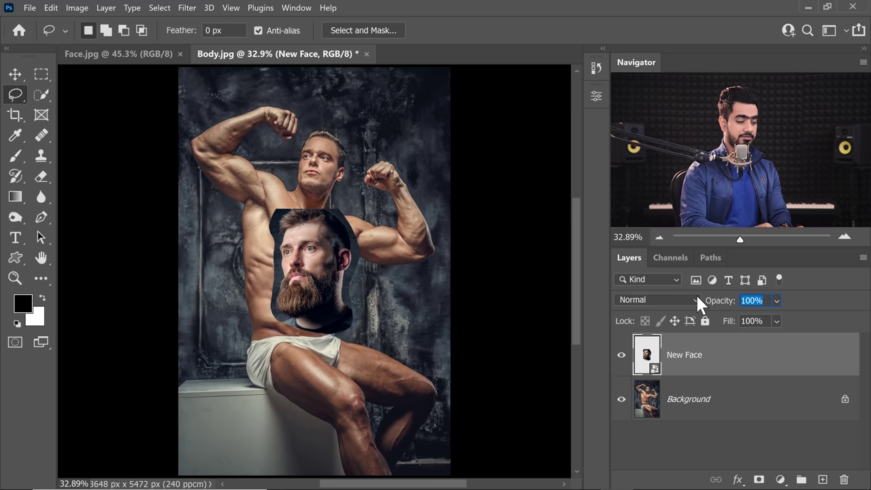
- Drop the head layer to 50% opacity and rotate it to match the body's angle
text(50)
key(Return)
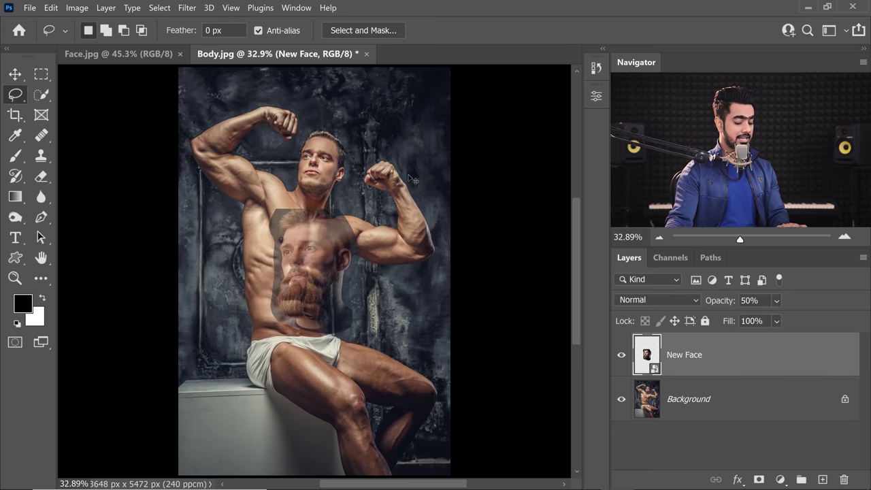
key(ctrl+t)
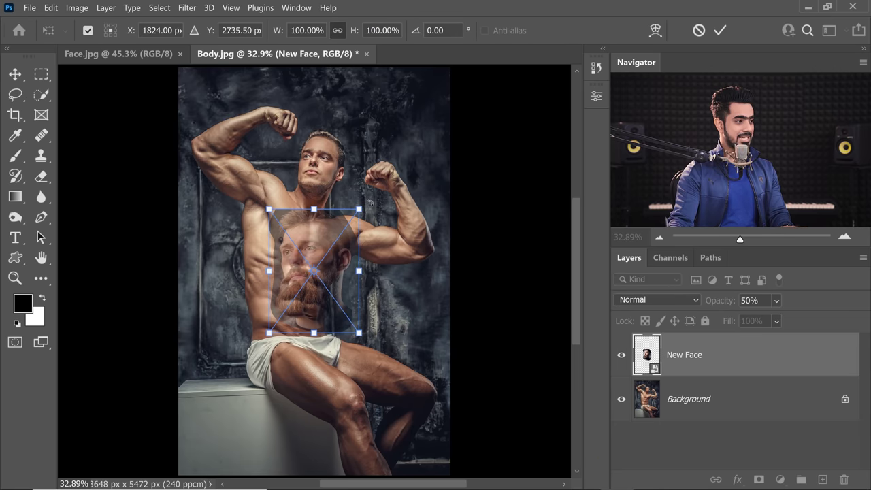
drag(371, 204, 324, 126)
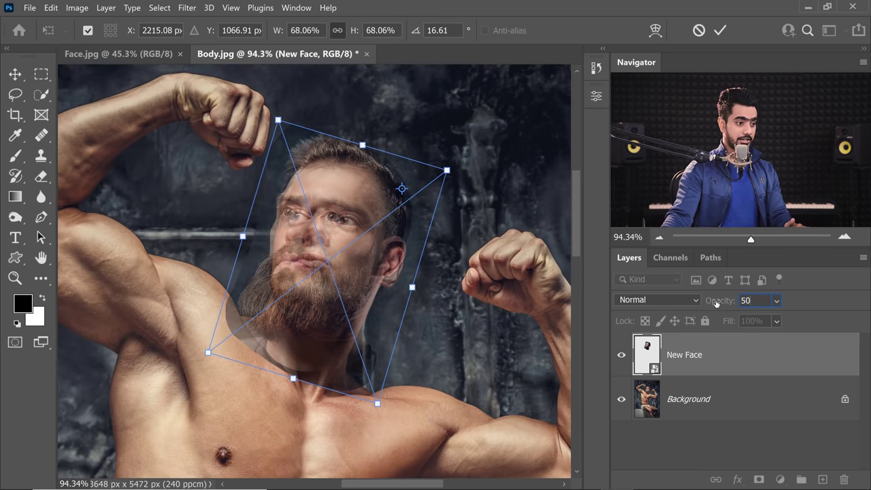
key(Return)
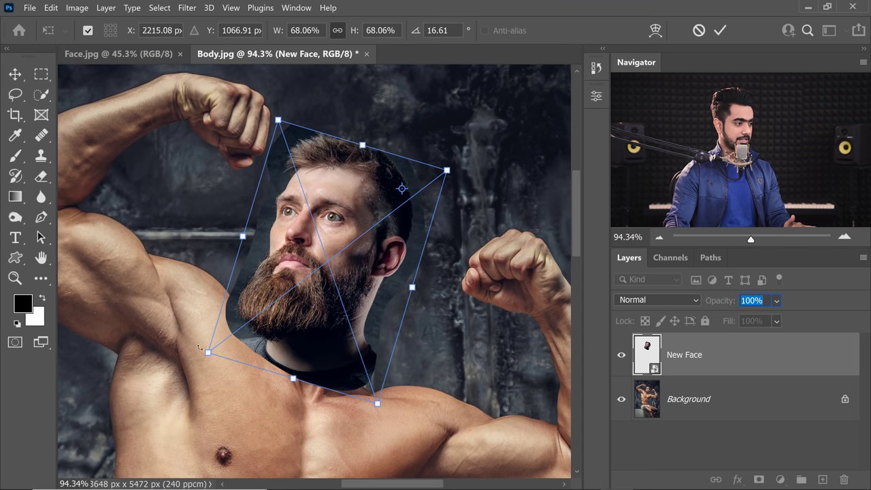
key(Return)
- Compare the head with the body, then shrink it slightly to fit the neck
key(l)
click(622, 355)
click(621, 355)
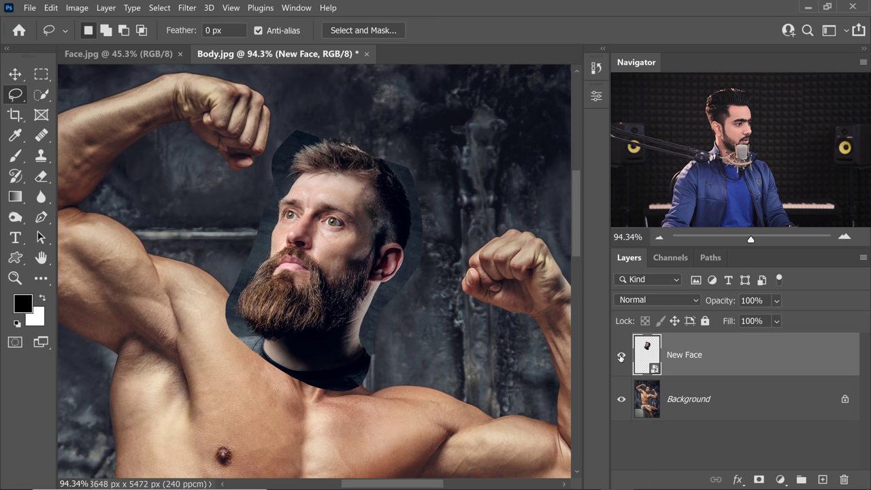
key(ctrl+t)
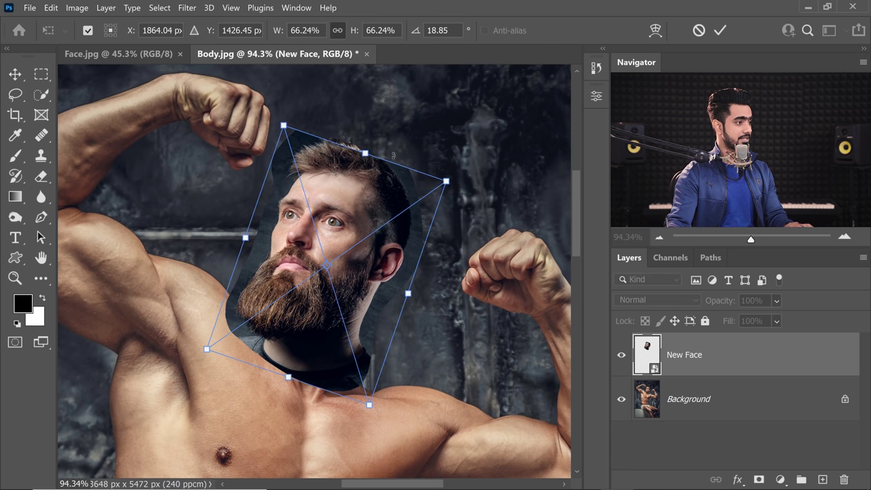
drag(447, 181, 442, 185)
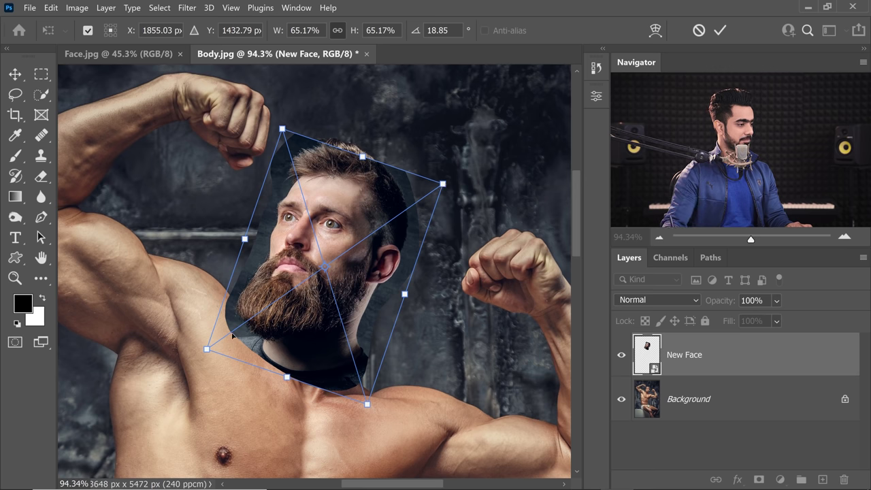
key(Return)
- Check the head's alignment at reduced opacity, then restore New Face to 100% opacity
drag(418, 287, 452, 287)
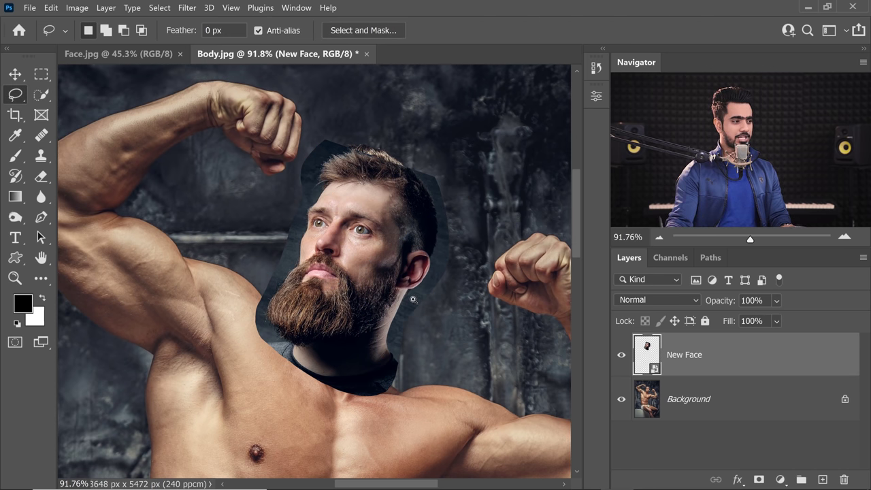
scroll(418, 296, up, 6)
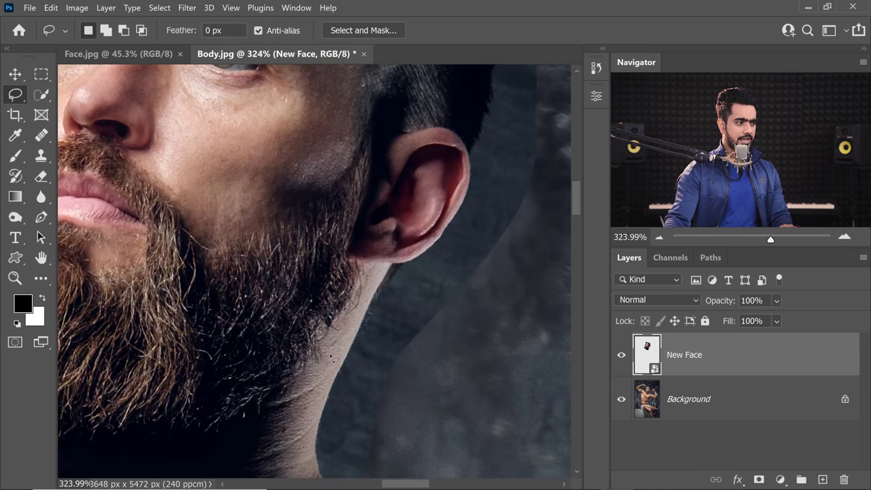
drag(717, 302, 698, 308)
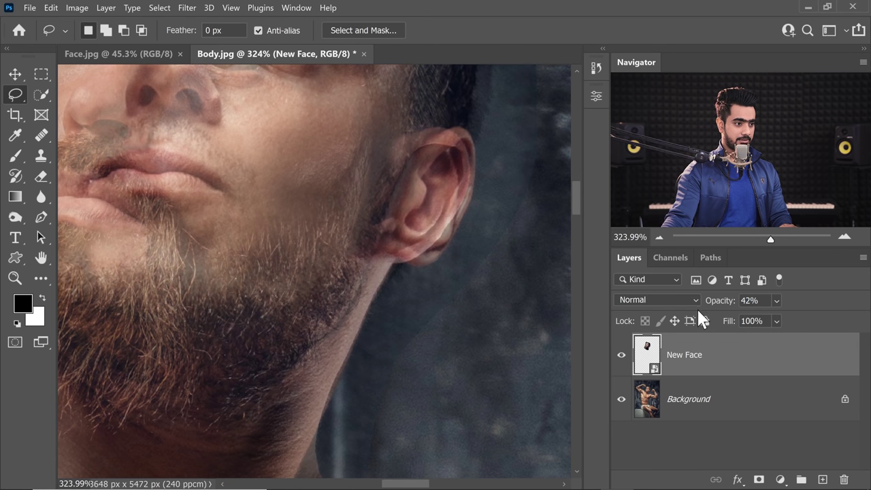
scroll(409, 309, up, 3)
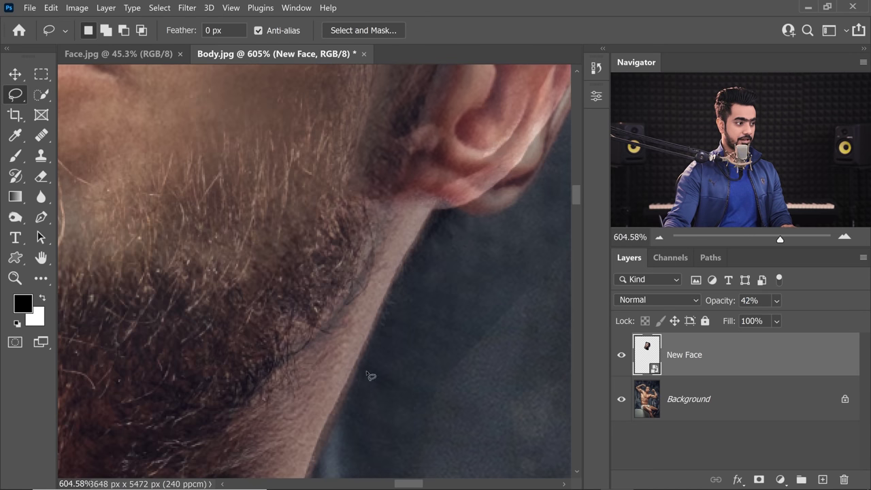
drag(714, 302, 834, 301)
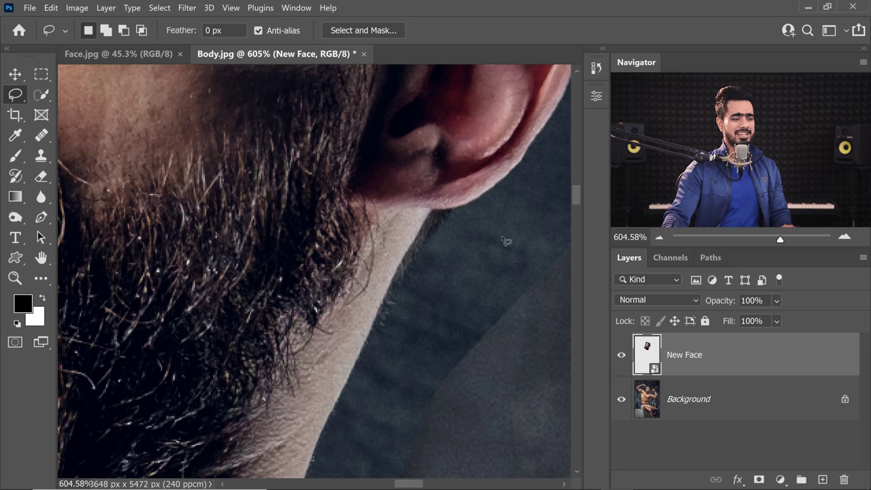
scroll(400, 205, down, 7)
scroll(402, 206, down, 2)
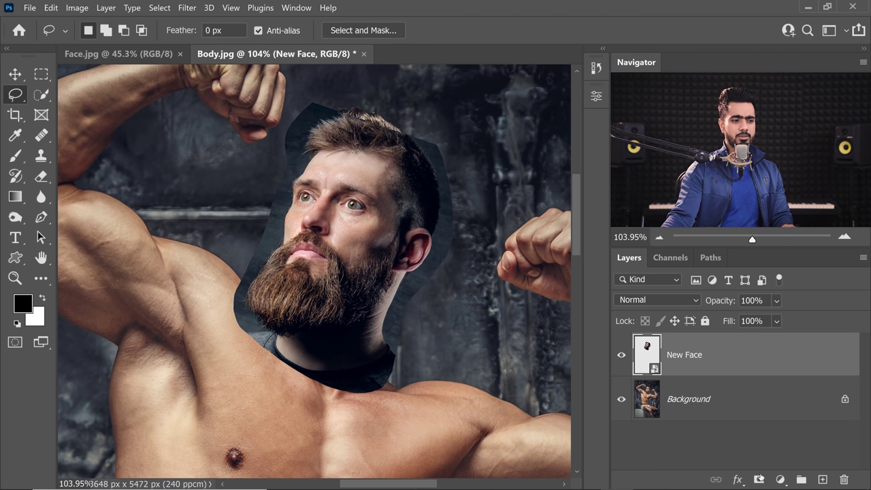
- Add a layer mask to New Face and paint out a backdrop patch with a ~546 px brush
click(760, 480)
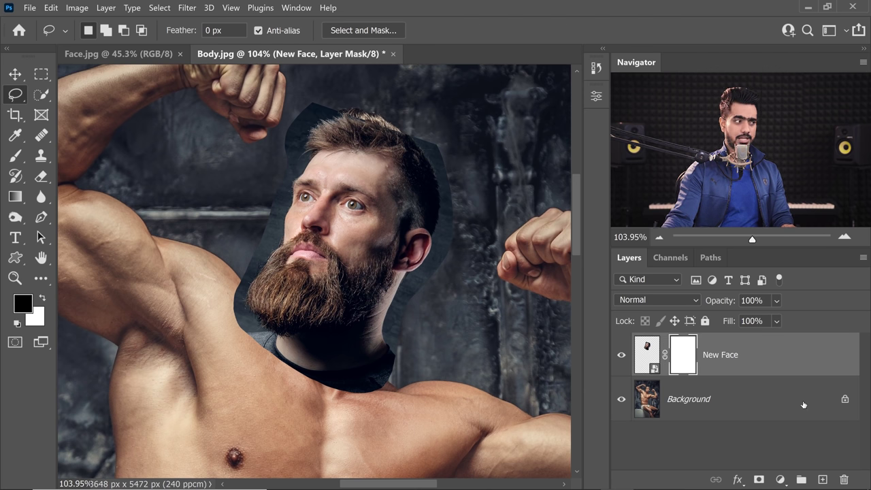
click(17, 155)
click(97, 32)
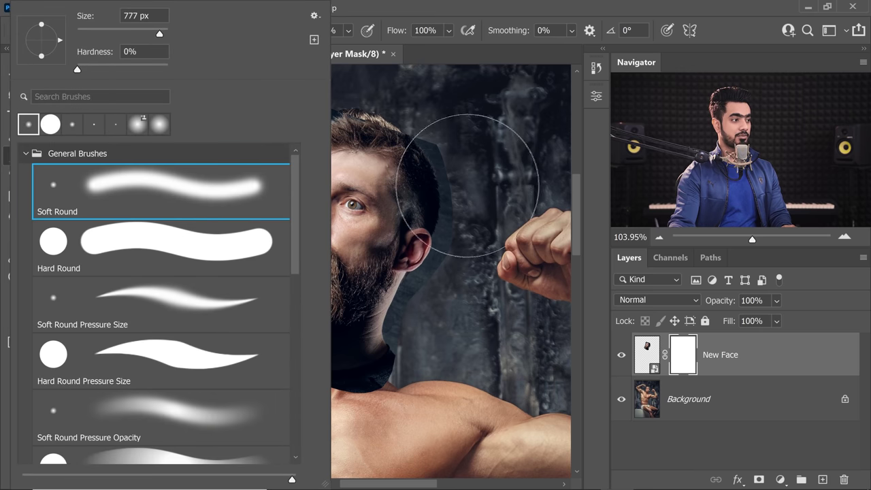
drag(487, 157, 337, 157)
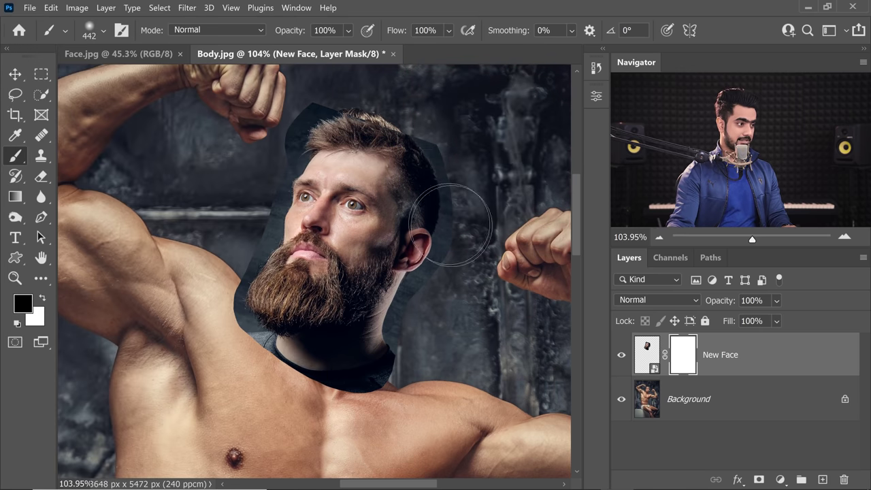
click(412, 133)
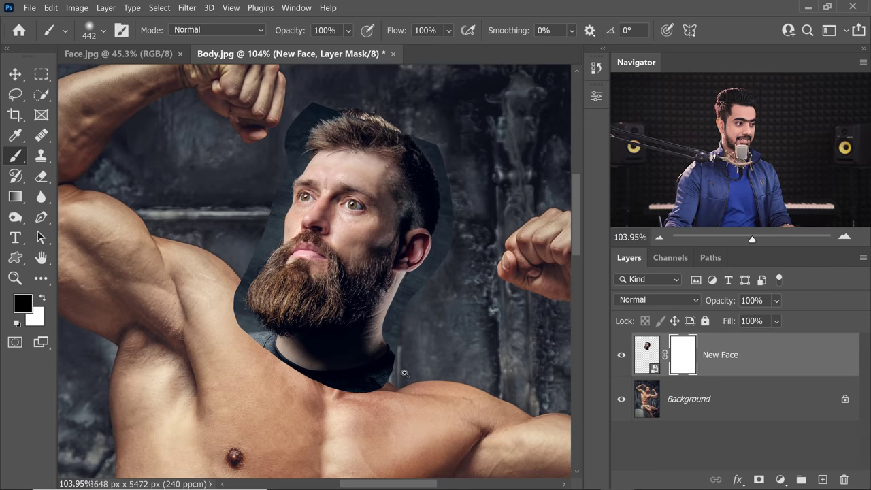
- Mask out the leftover backdrop along and above the hairline, resizing the brush as needed
scroll(404, 368, up, 2)
key(bracketleft)
key(bracketleft)
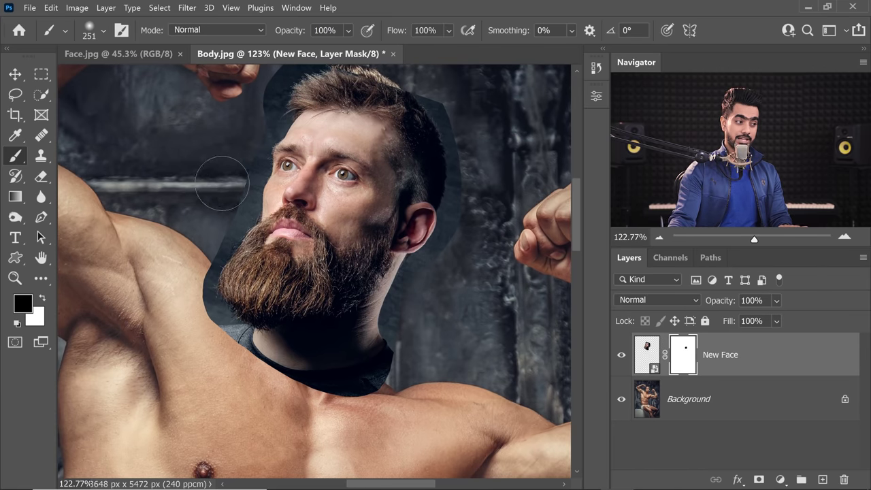
key(bracketright)
key(bracketright)
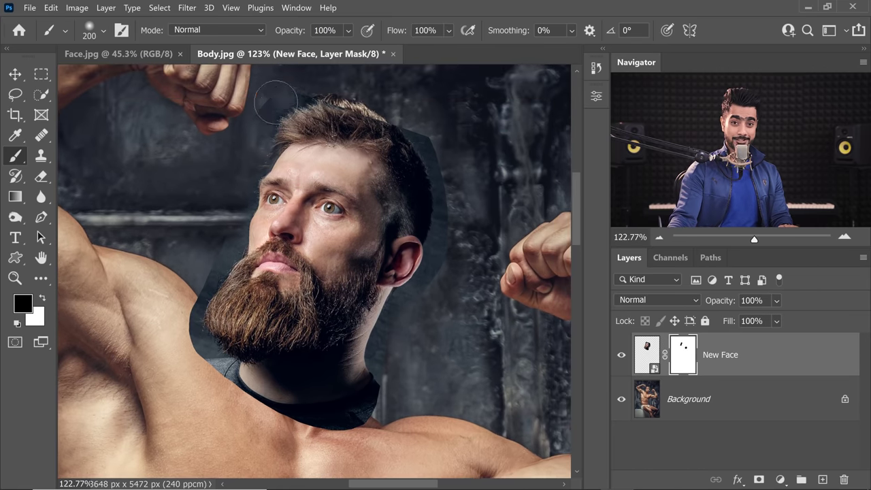
scroll(293, 88, up, 1)
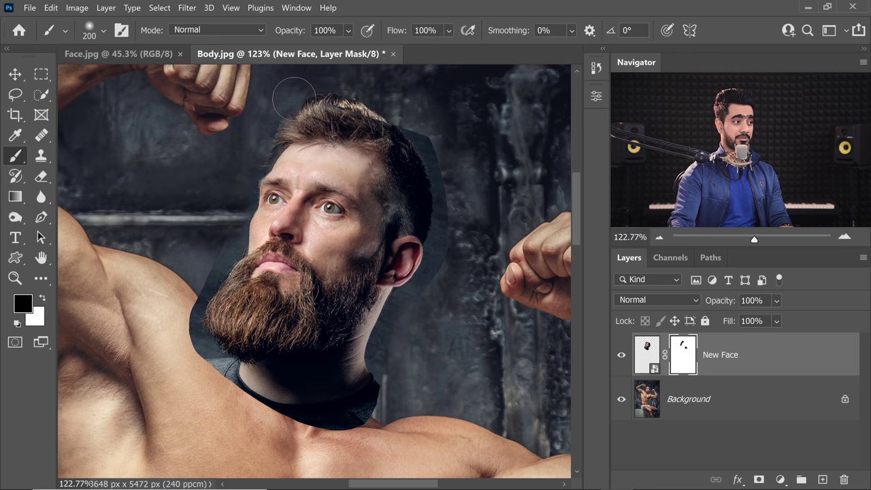
key(bracketleft)
key(bracketleft)
drag(293, 88, 297, 101)
key(bracketleft)
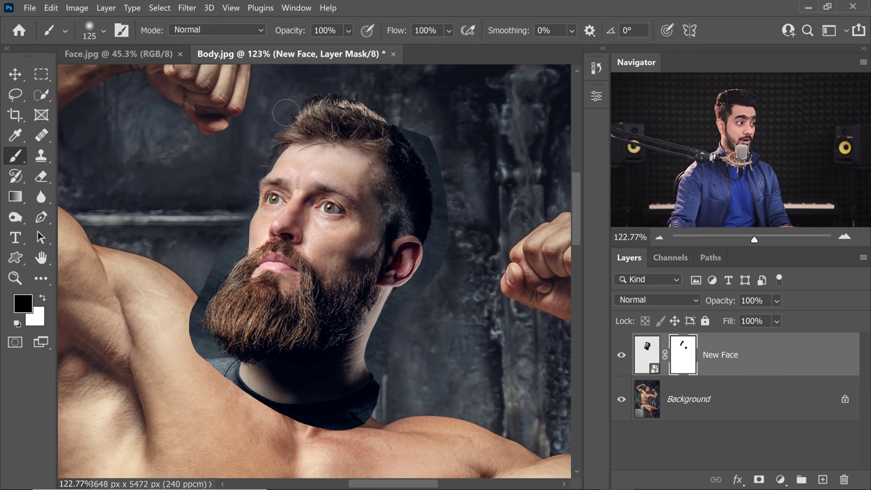
key(bracketright)
key(bracketright)
key(bracketright)
key(bracketright)
key(bracketright)
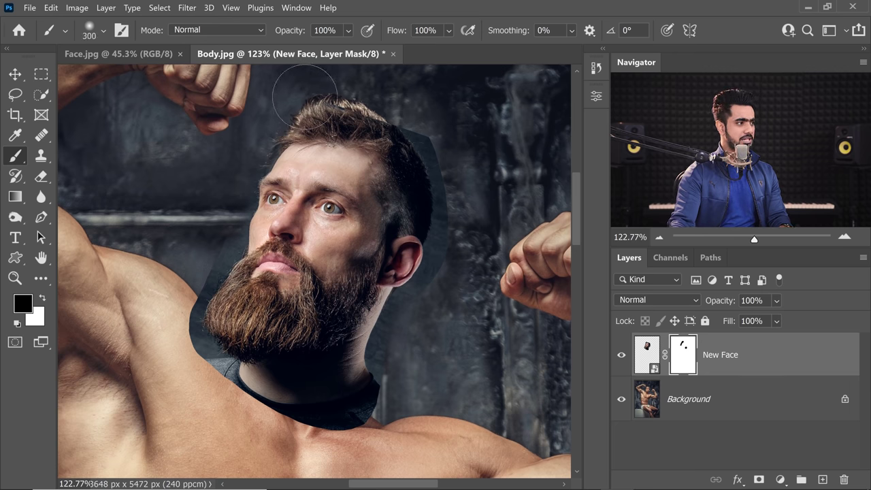
key(bracketleft)
key(bracketleft)
mouse_move(324, 95)
mouse_down()
mouse_move(351, 93)
mouse_move(346, 88)
mouse_move(371, 111)
mouse_up()
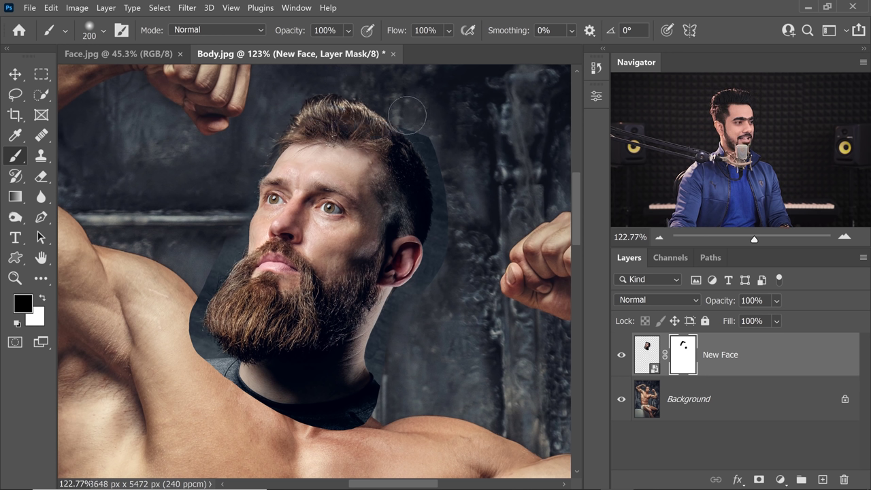
key(bracketleft)
key(bracketleft)
key(bracketleft)
key(bracketright)
key(bracketright)
key(bracketright)
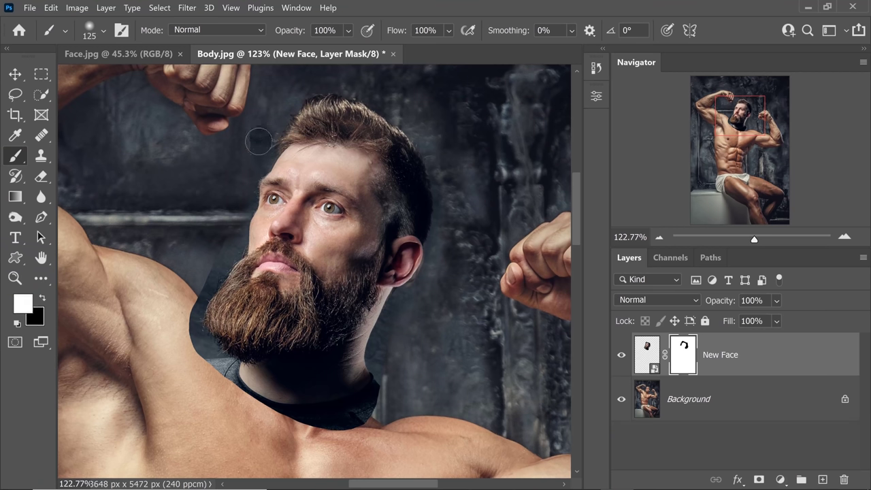
- Paint black to hide the dark strip left of the beard, then zoom in and set 10% flow
key(x)
key(bracketleft)
key(bracketleft)
mouse_move(208, 281)
mouse_down()
mouse_move(201, 350)
mouse_move(224, 418)
mouse_move(399, 341)
mouse_up()
key(bracketleft)
key(x)
key(x)
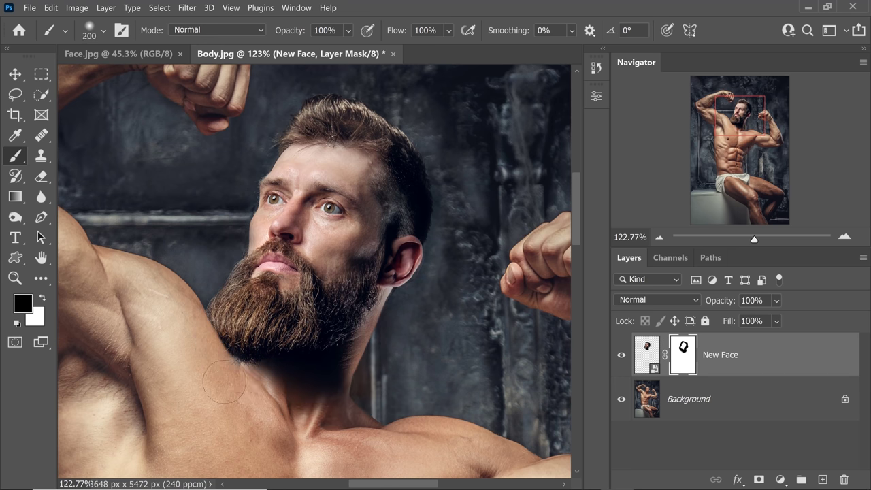
key(ctrl+plus)
key(shift+1)
key(bracketleft)
key(x)
key(x)
key(x)
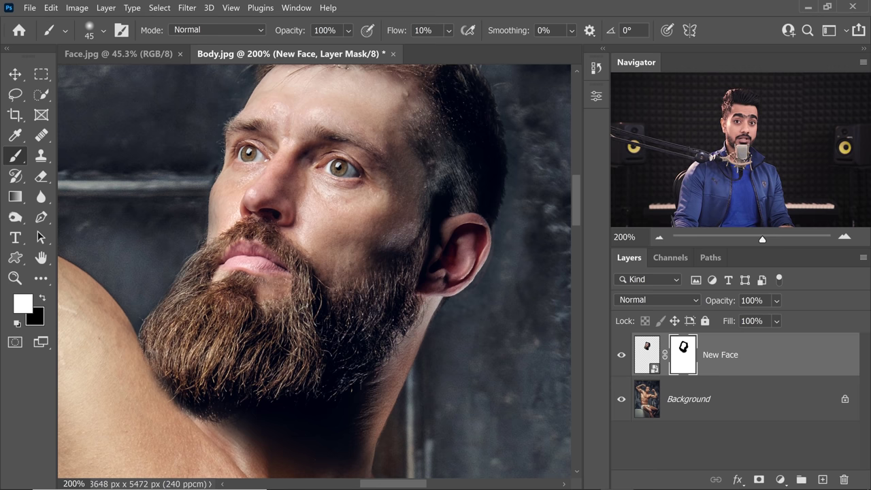
- Choose the Hair Close - Intense brush and target the New Face layer mask
click(96, 30)
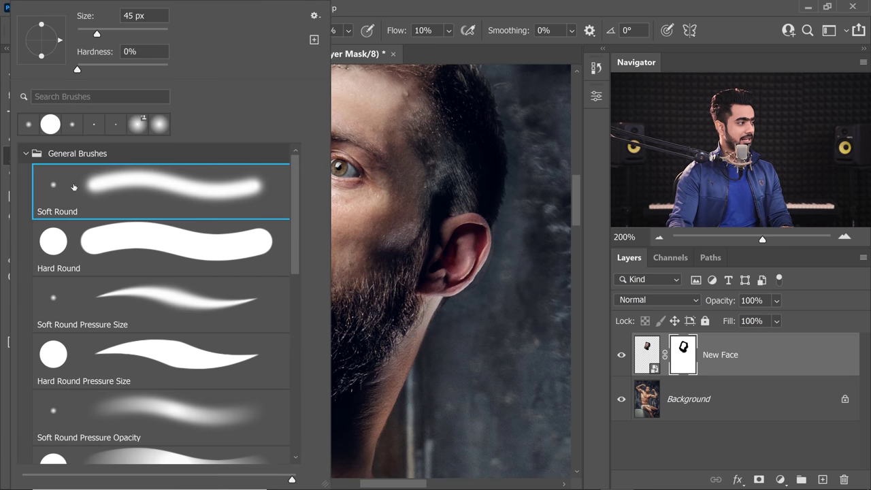
click(26, 154)
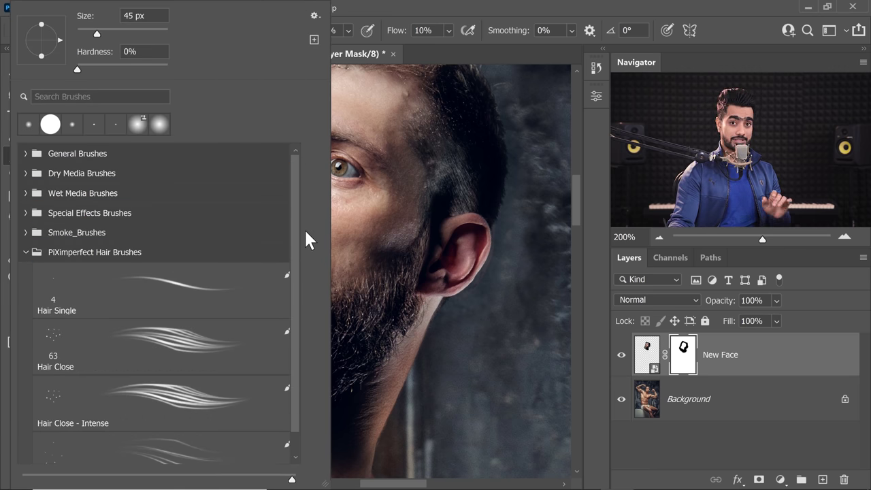
drag(295, 282, 297, 312)
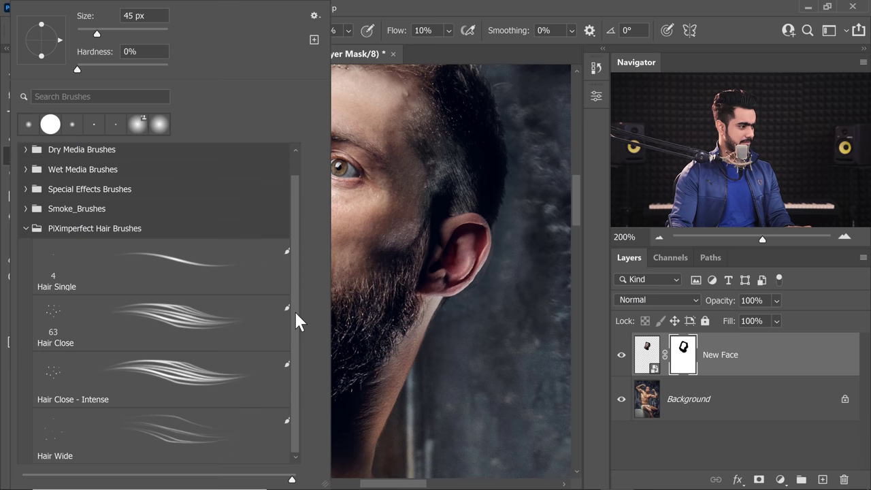
click(208, 384)
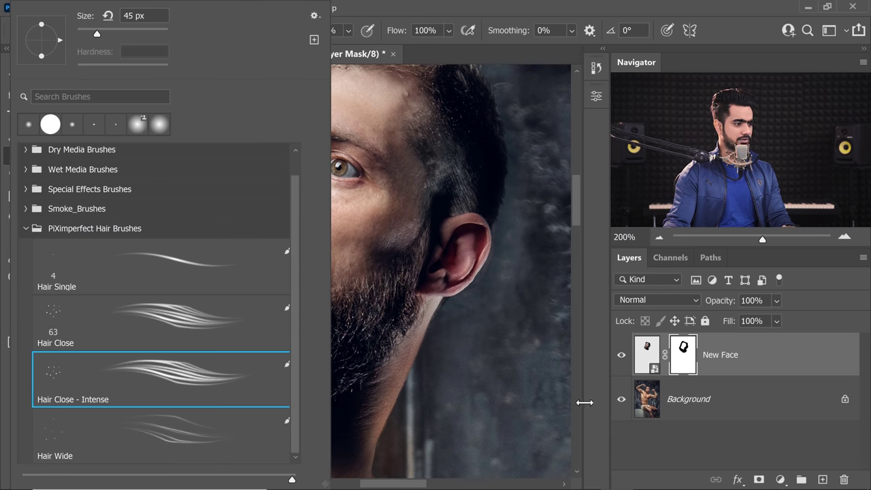
click(652, 455)
click(658, 457)
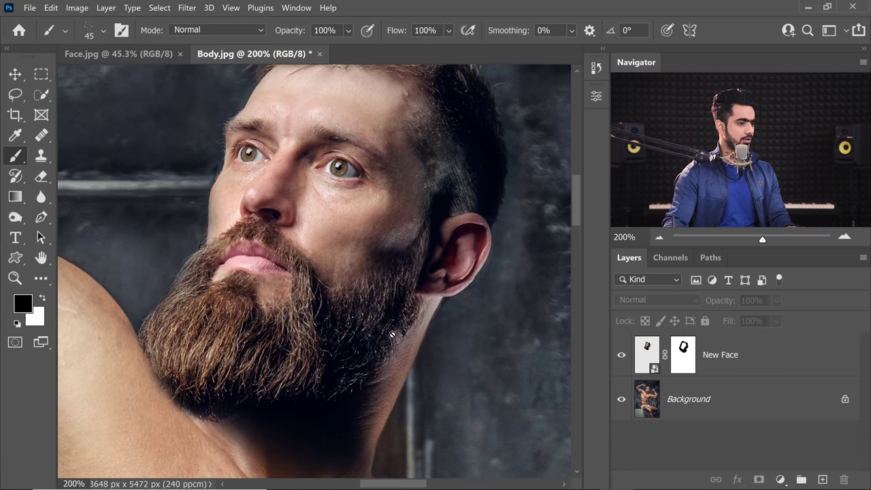
click(687, 361)
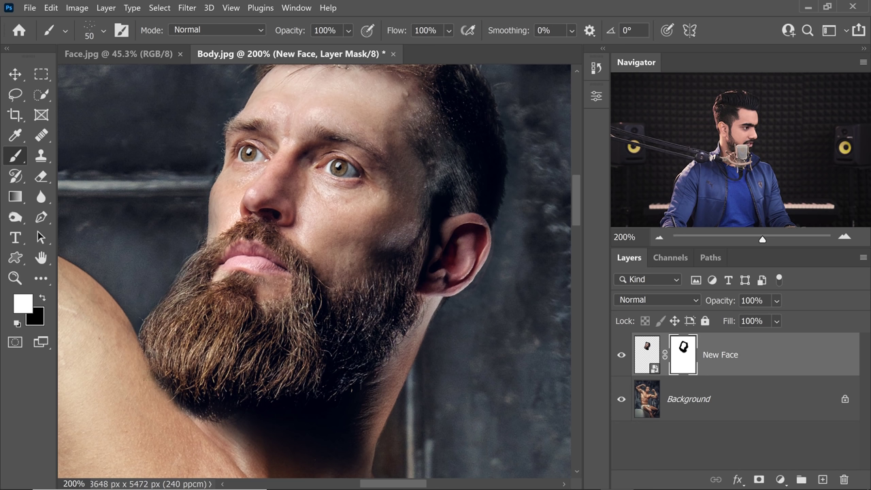
scroll(161, 417, up, 5)
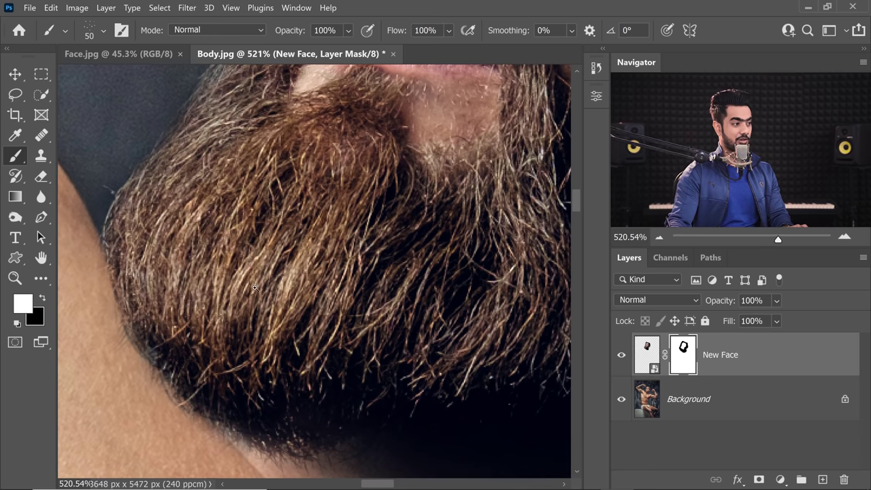
scroll(245, 315, down, 8)
scroll(244, 316, up, 5)
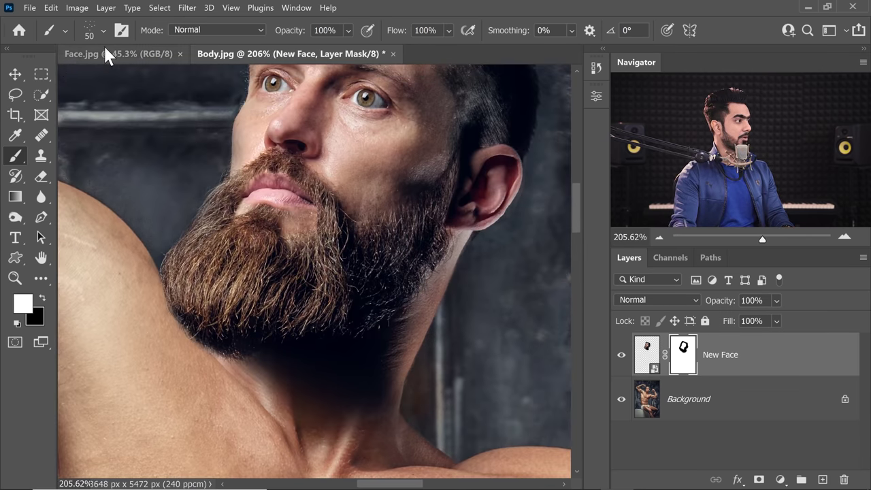
- Switch to the Soft Round brush and smooth the pale patch along the neck edge
click(102, 30)
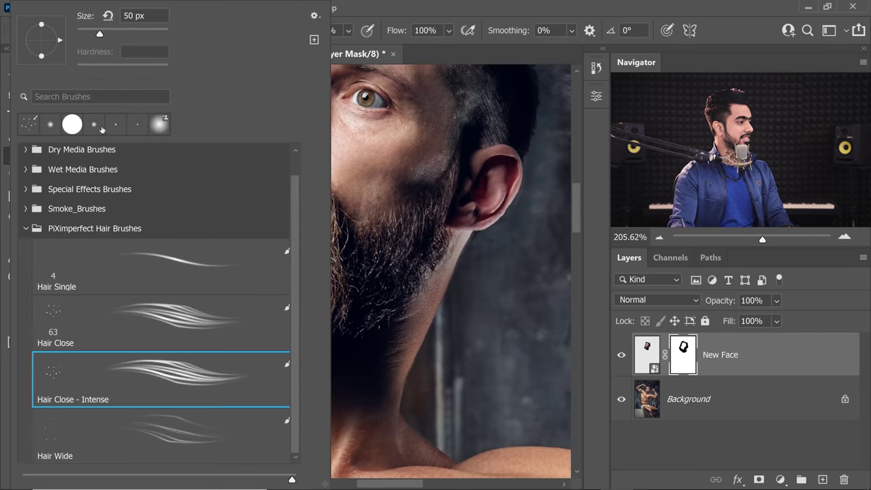
scroll(300, 245, up, 1)
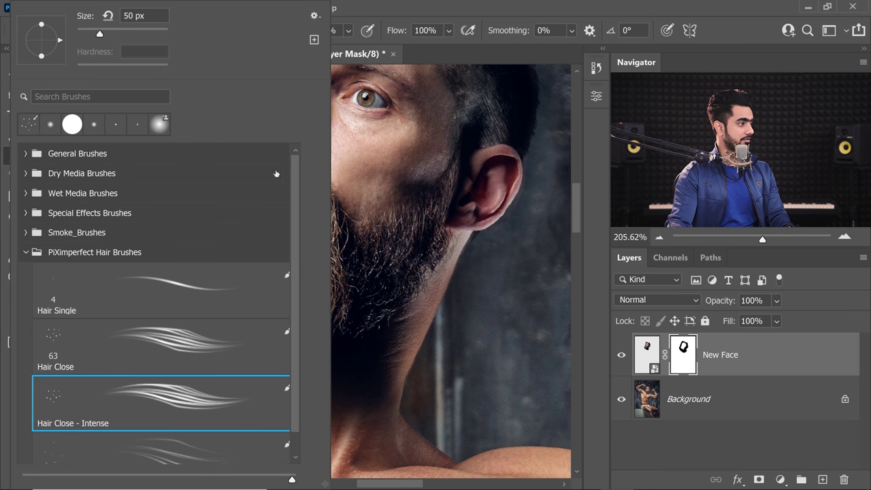
click(37, 146)
click(117, 176)
key(Return)
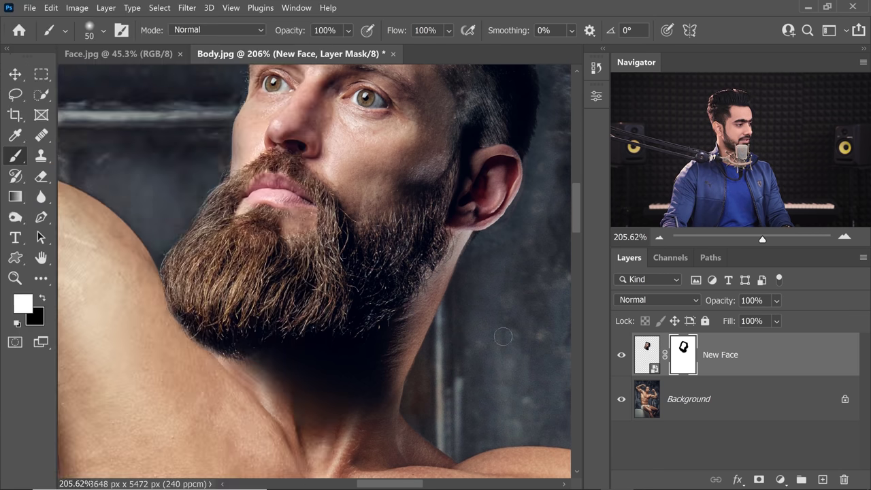
scroll(191, 341, up, 5)
drag(191, 340, 170, 300)
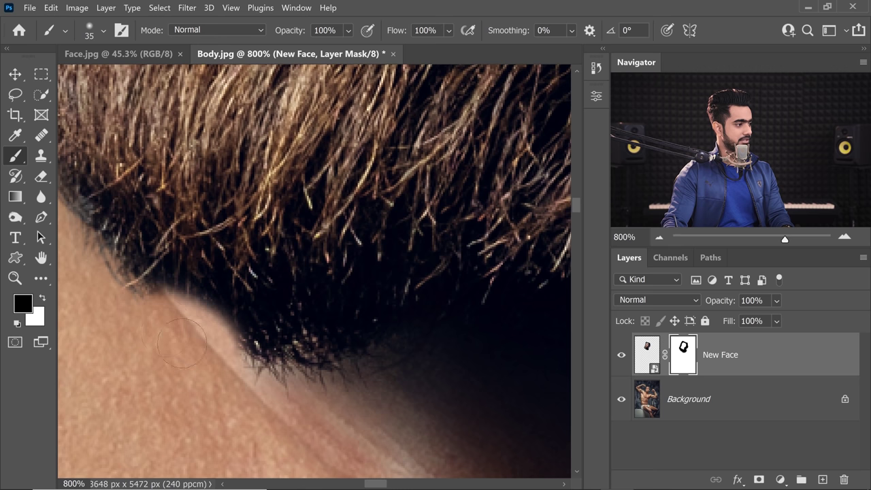
- Reselect the Hair Close - Intense brush and switch to white to restore hair strands
click(96, 38)
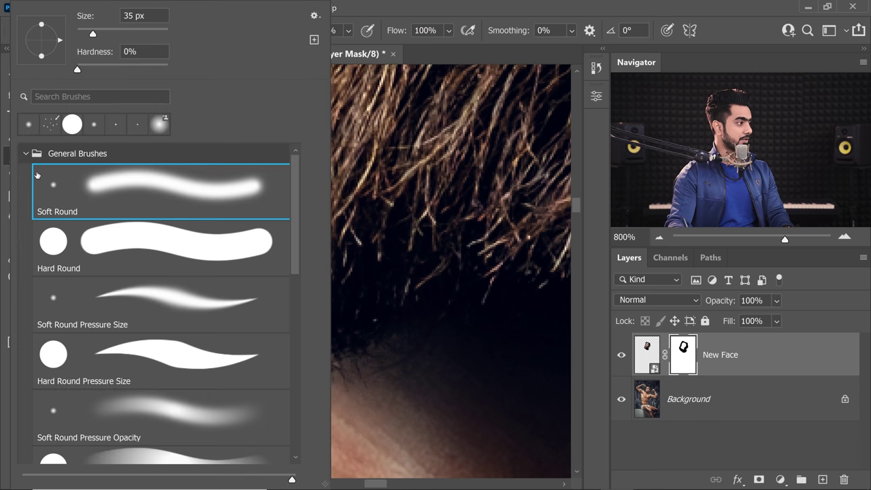
click(24, 153)
double_click(225, 402)
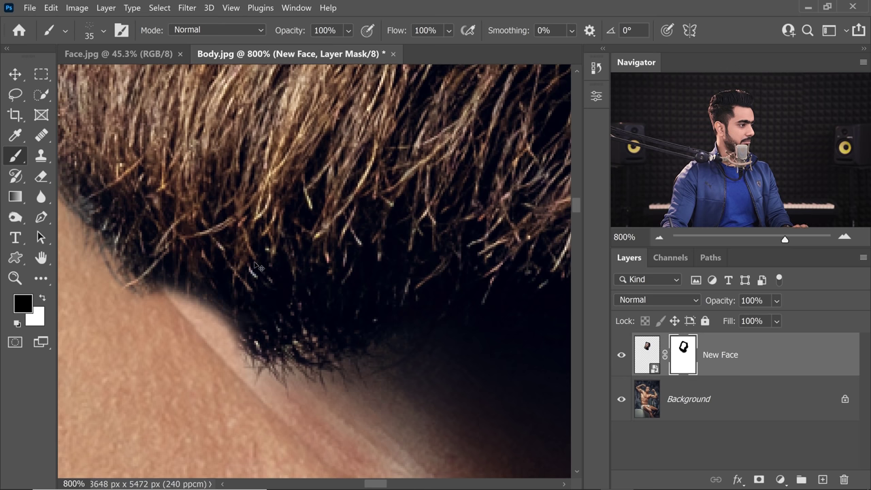
key(x)
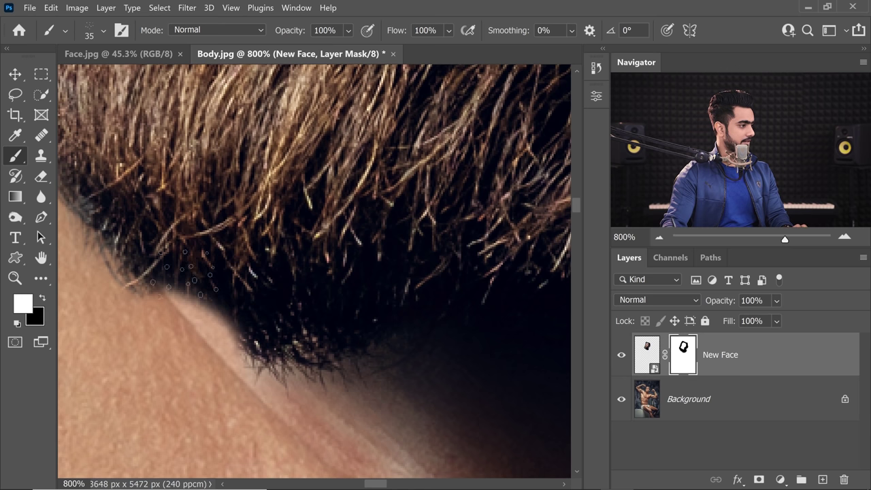
scroll(327, 231, down, 1)
scroll(327, 231, down, 5)
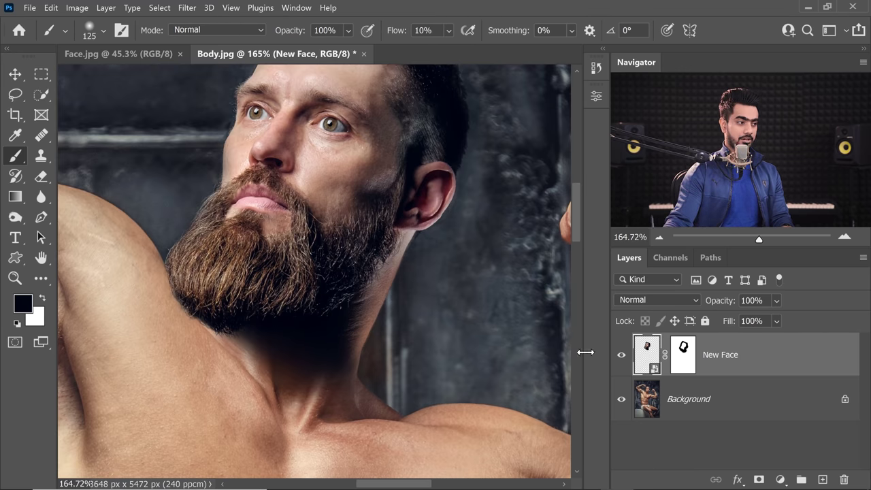
- Retarget the New Face mask and set the brush size to 150
click(684, 353)
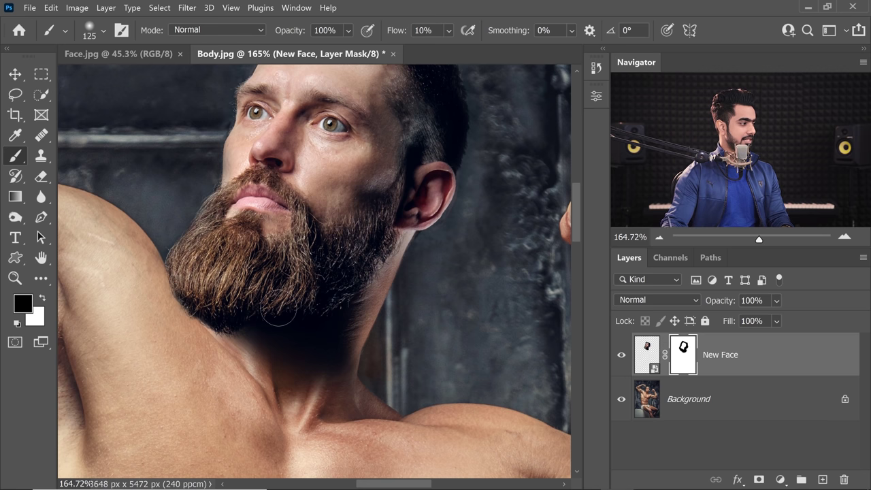
key(bracketright)
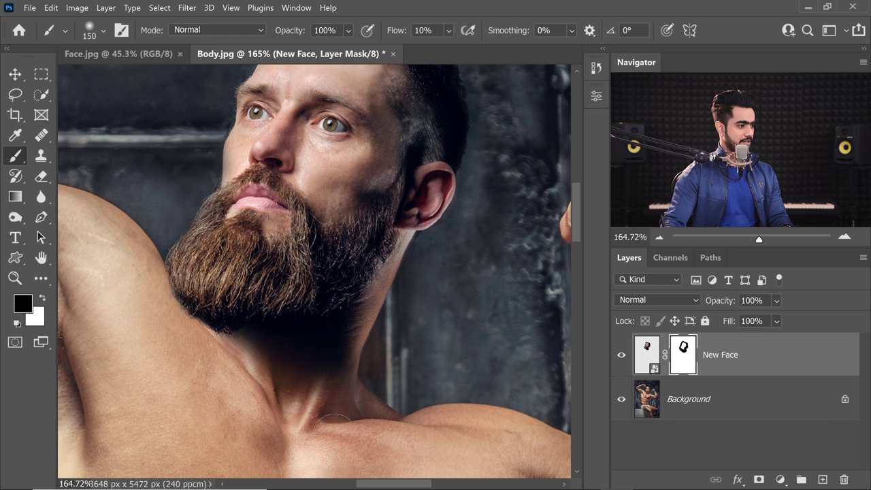
key(bracketright)
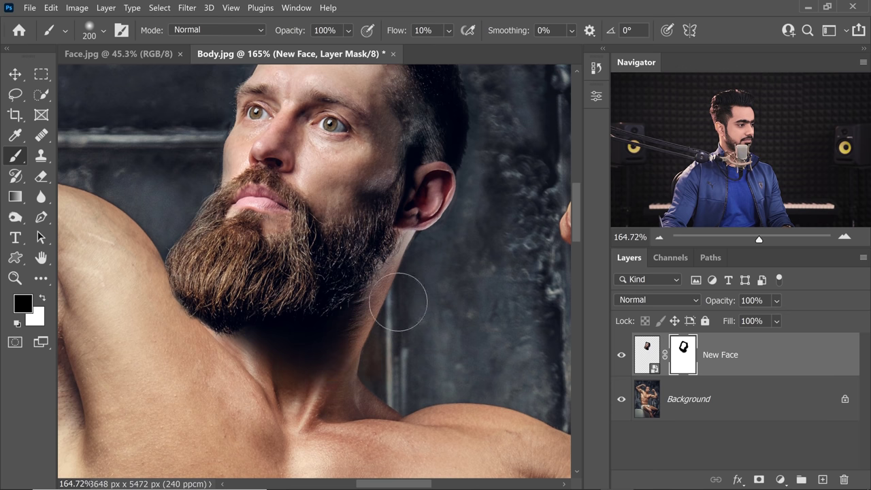
key(bracketleft)
key(bracketleft)
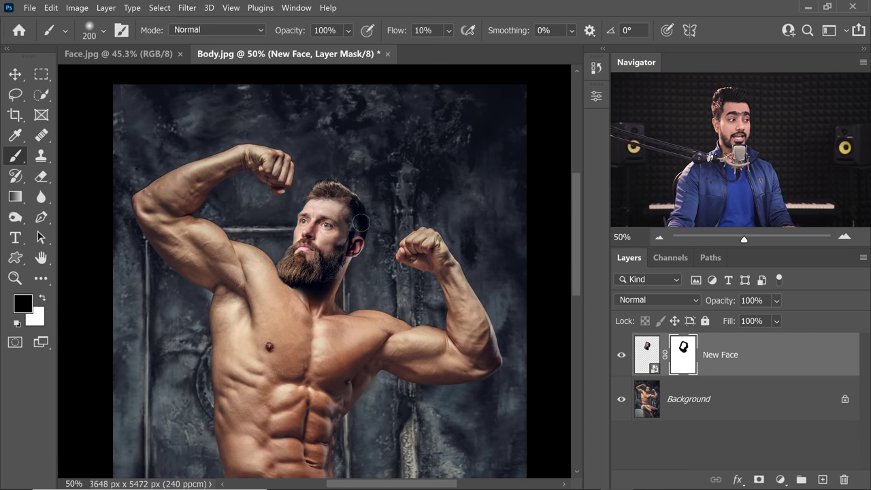
- Zoom in on the chin, beard and flexed arm to inspect the blend, then select Background
scroll(330, 303, down, 2)
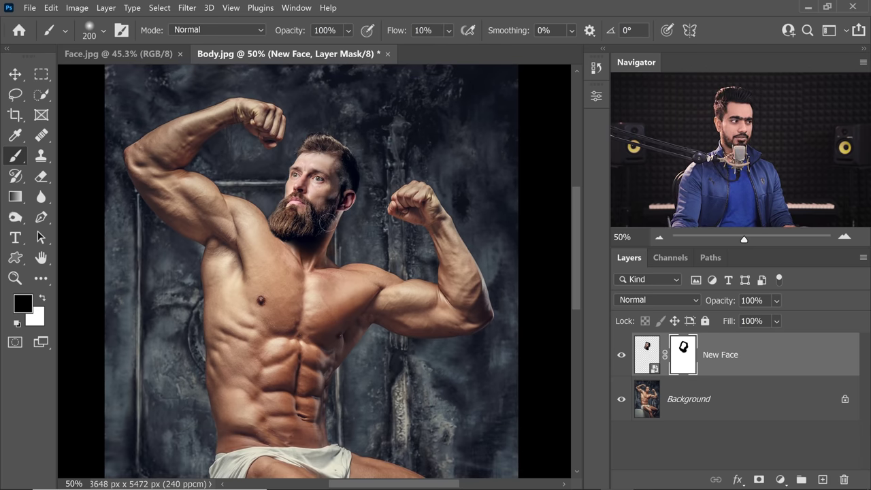
drag(328, 222, 358, 270)
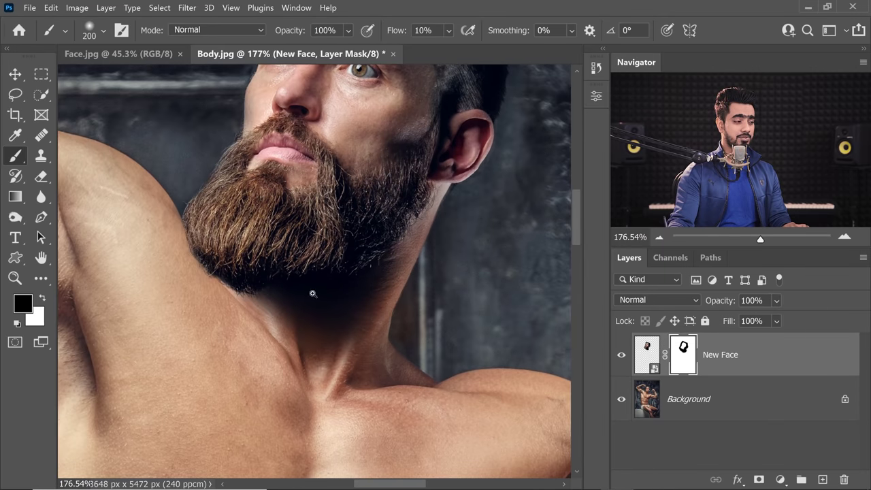
drag(313, 294, 413, 280)
drag(315, 290, 349, 271)
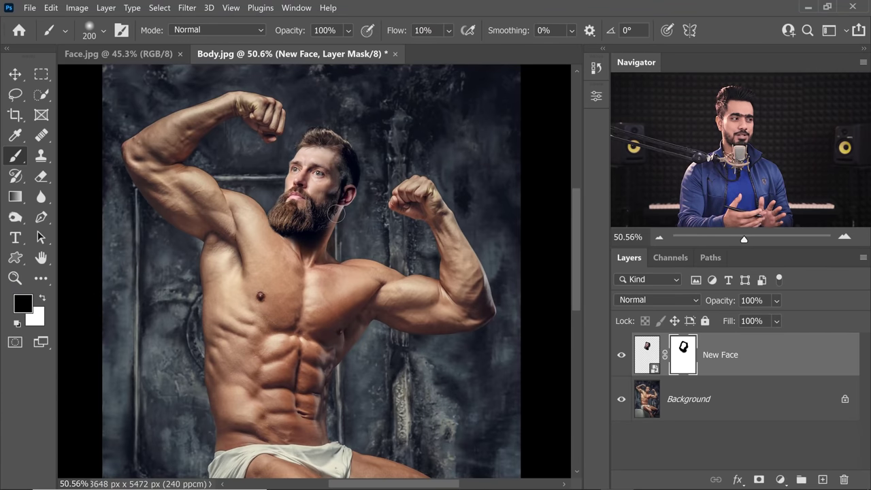
click(736, 404)
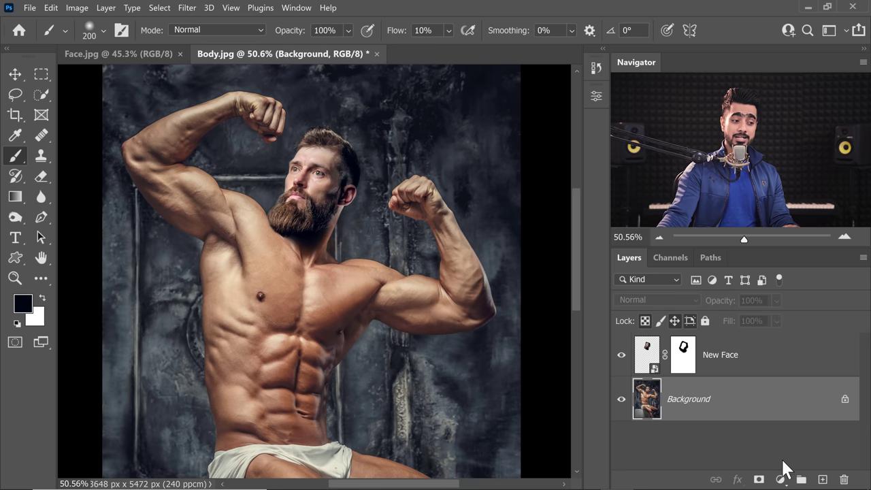
- Add a Curves layer and drag down on a body shadow with the targeted-adjustment hand to deepen it
click(781, 481)
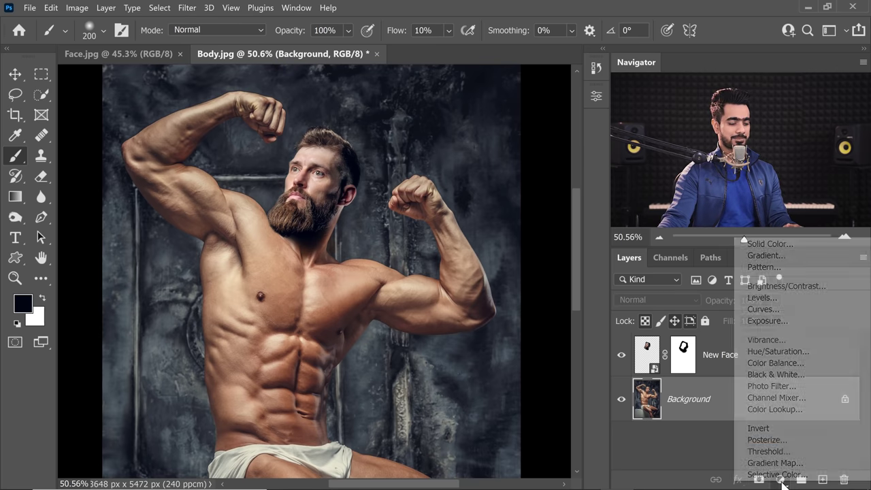
click(773, 307)
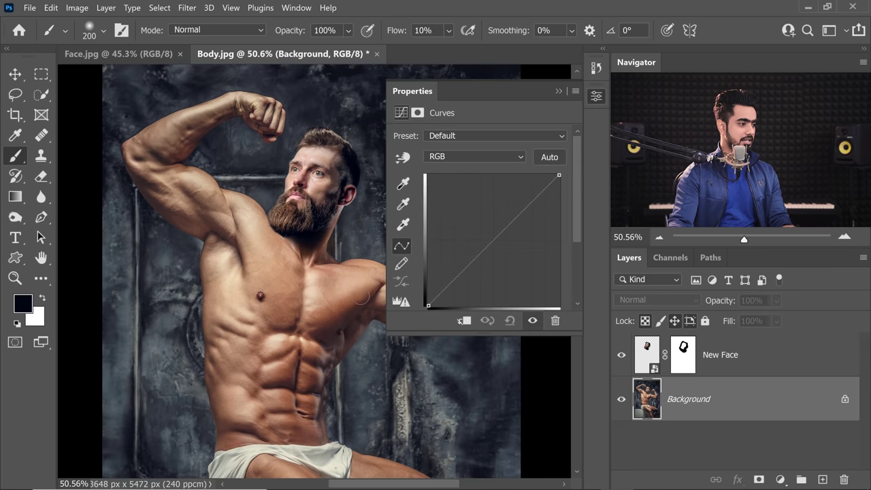
scroll(360, 314, up, 3)
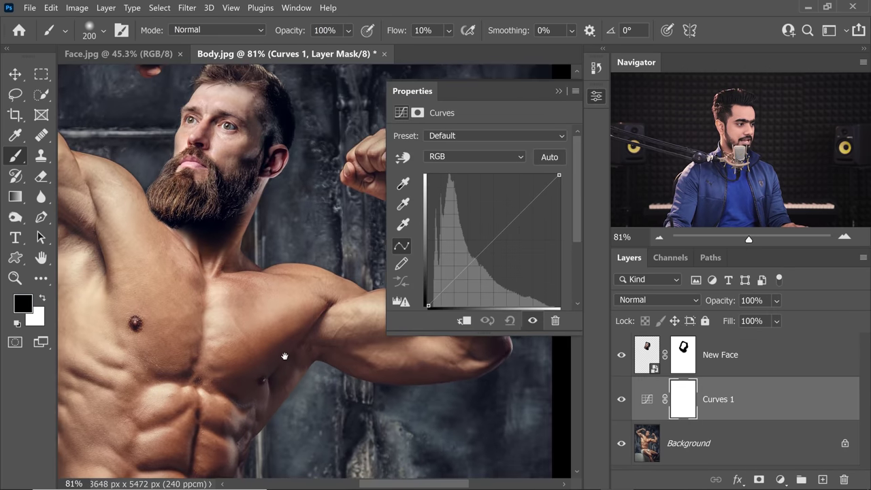
click(404, 159)
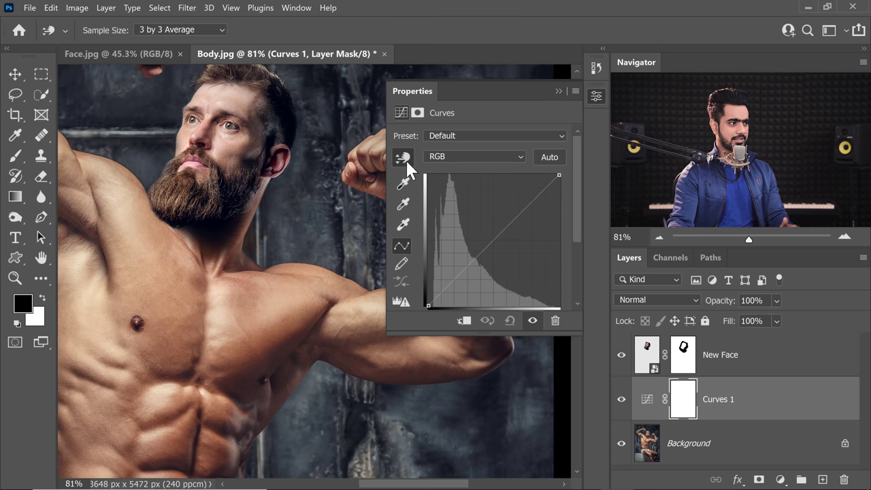
drag(286, 347, 285, 367)
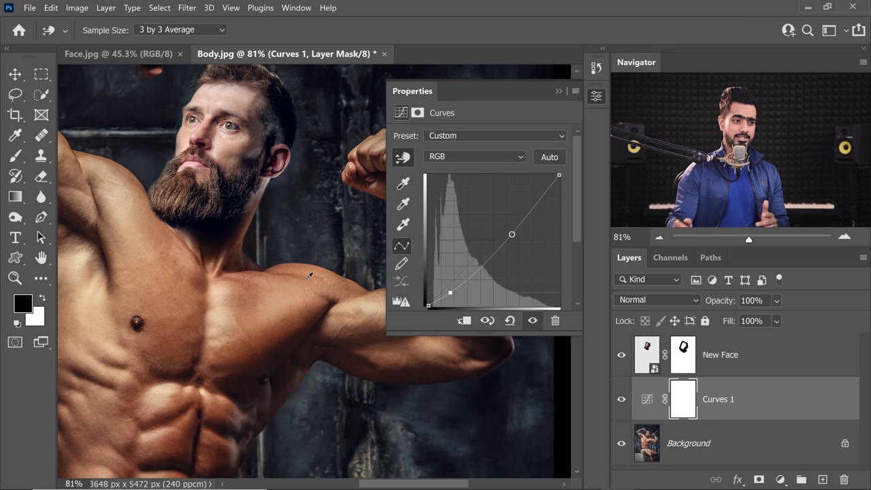
- Add a #848484 Solid Color fill above New Face and set its blend mode to Color
click(776, 358)
key(b)
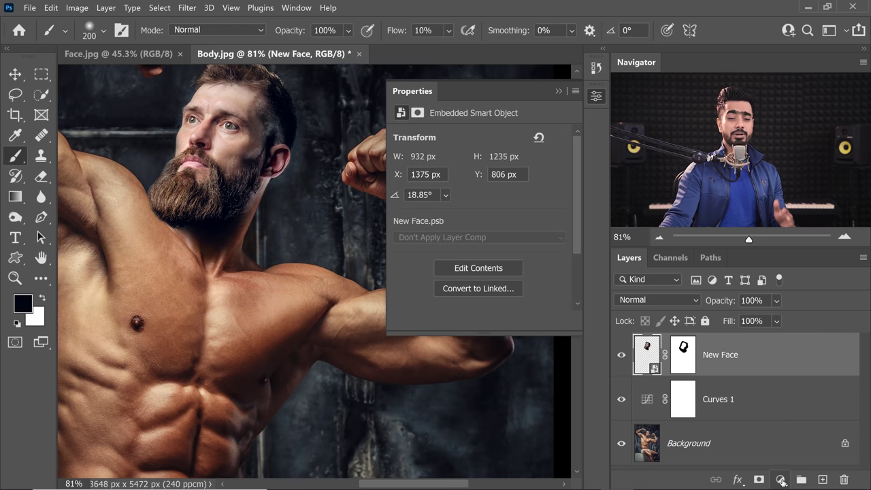
click(783, 482)
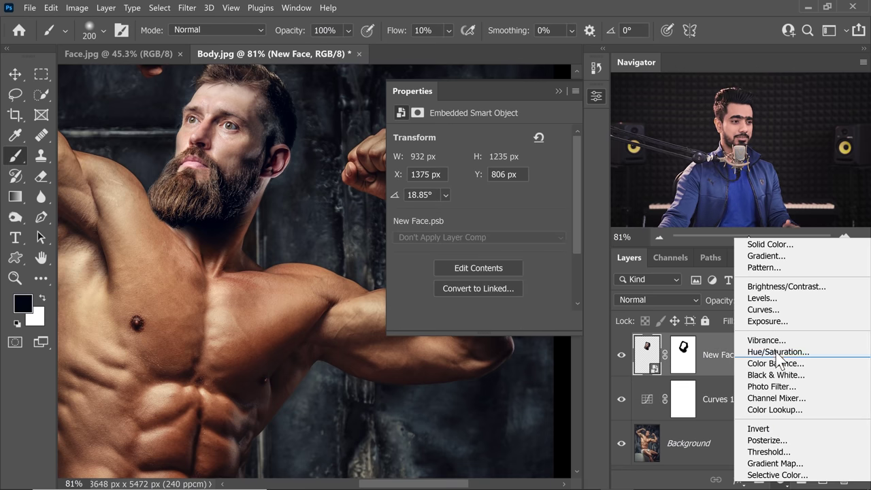
click(755, 247)
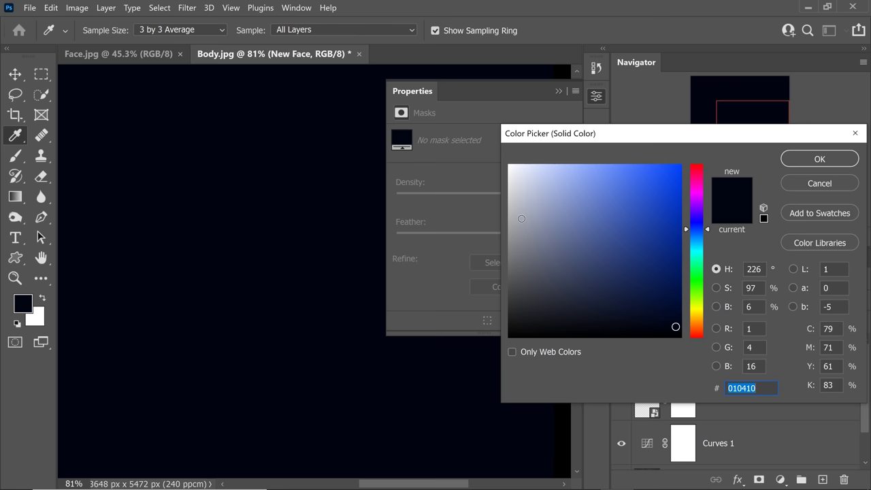
text(848484)
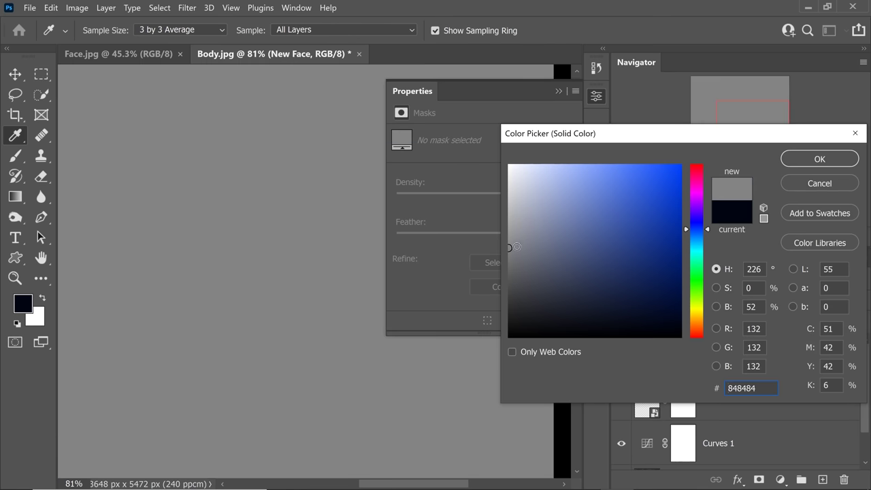
click(820, 160)
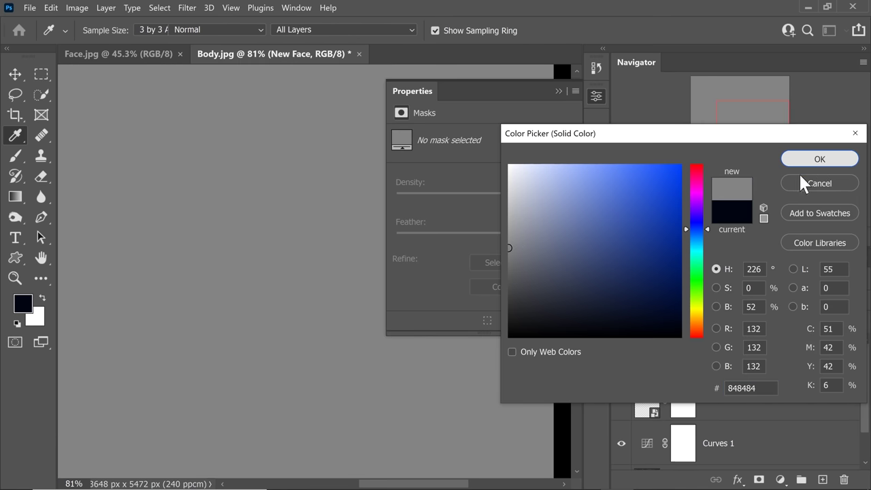
click(655, 305)
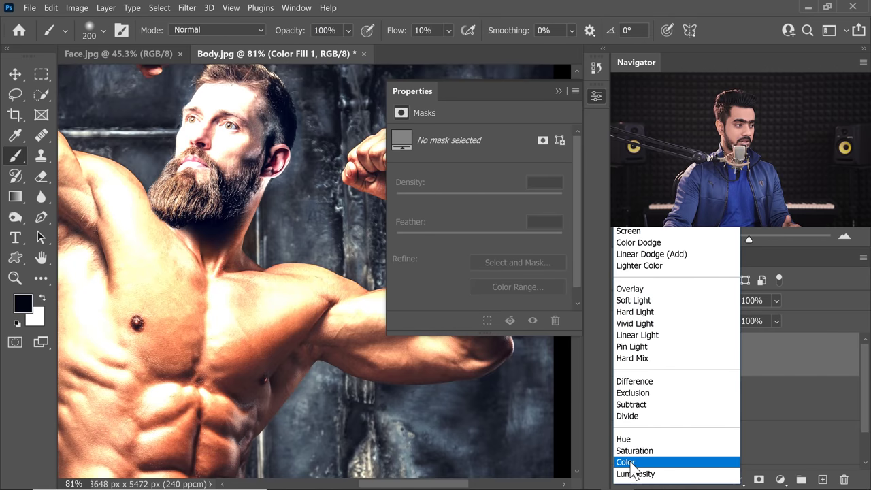
click(625, 462)
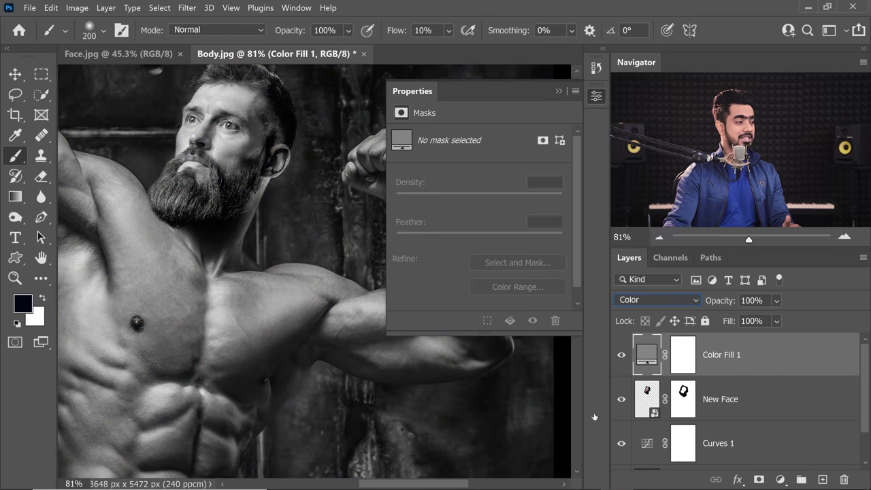
- On Curves 1, add a shadow point and raise a midtone point sampled from the chest
click(647, 443)
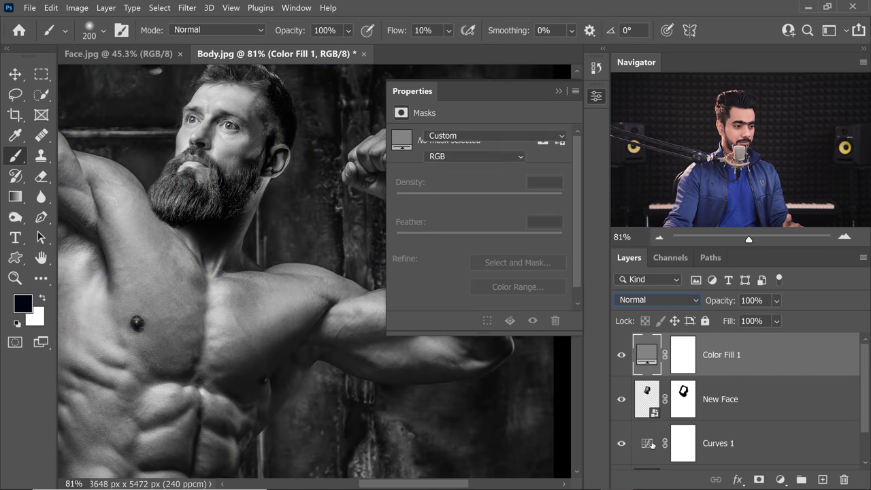
click(452, 294)
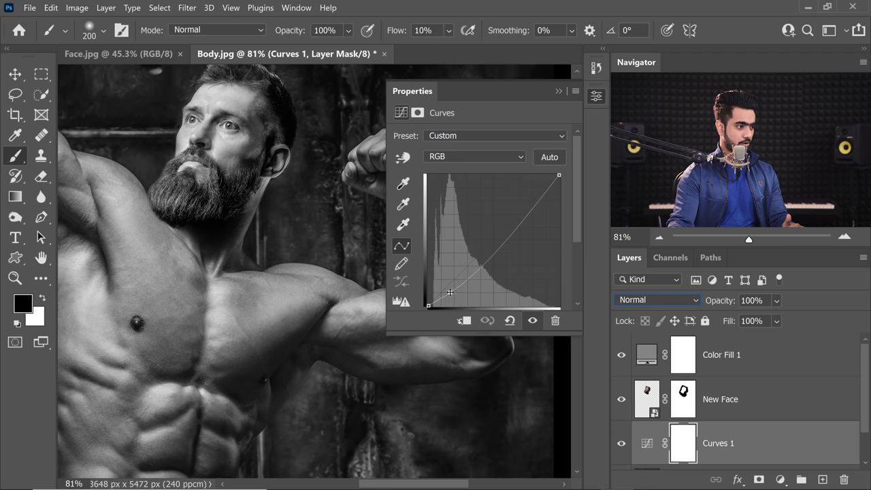
key(ctrl+0)
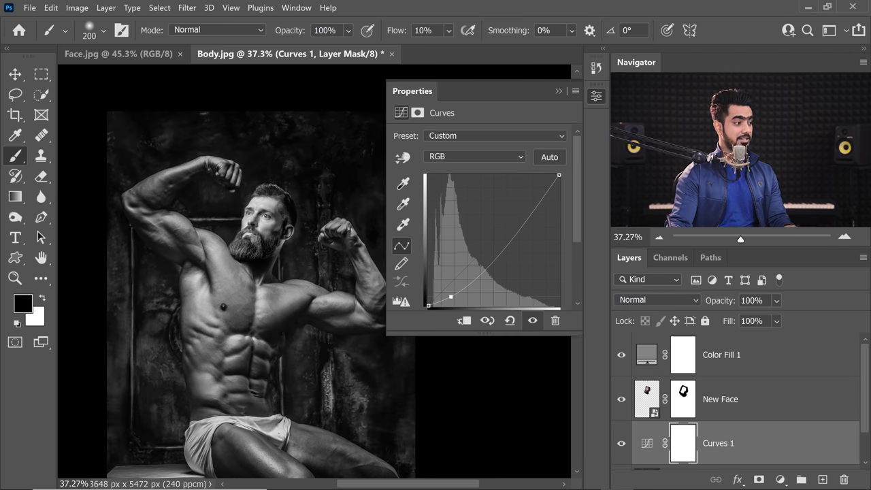
click(402, 157)
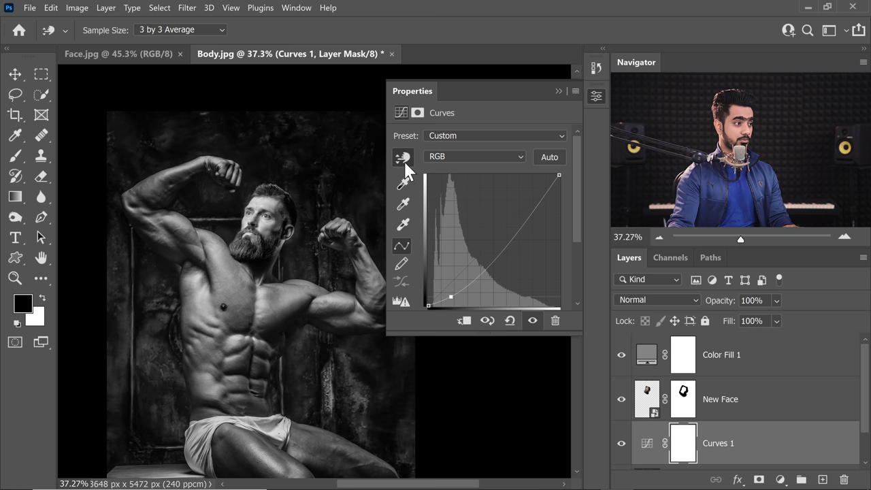
click(287, 294)
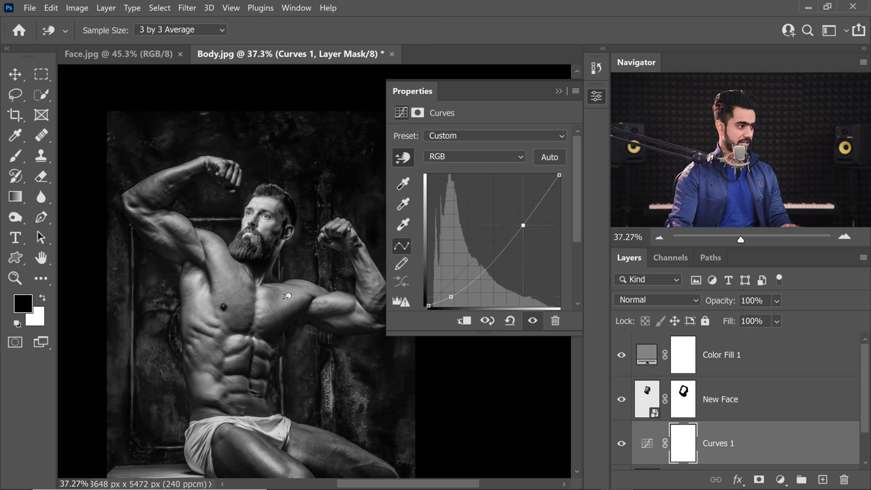
drag(287, 289, 286, 275)
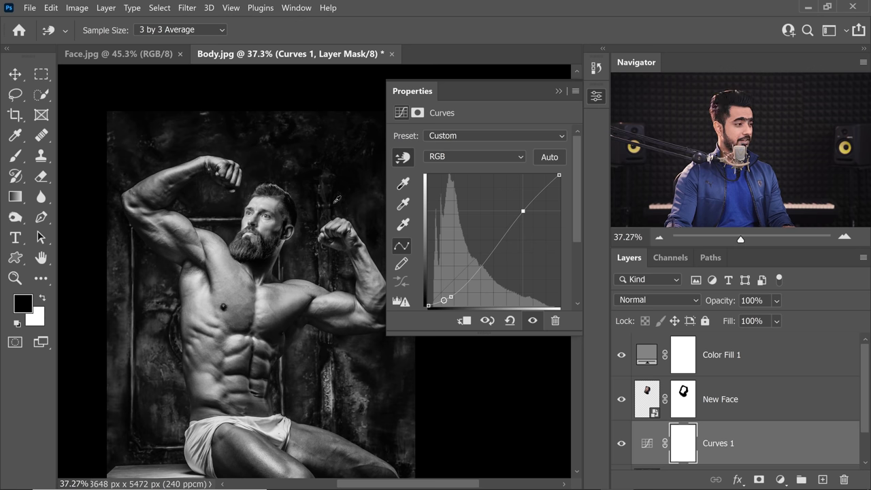
- Toggle Curves 1 off and on to compare the brightened body before and after
click(559, 92)
click(621, 444)
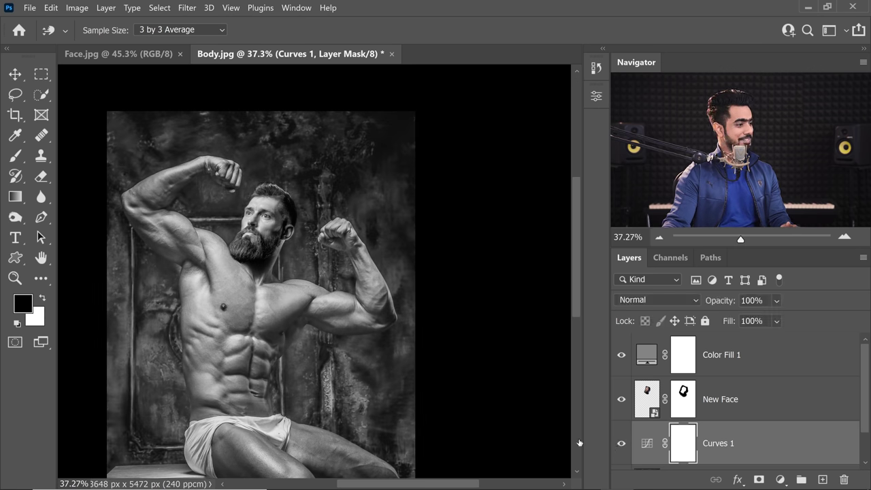
click(622, 444)
key(b)
scroll(698, 362, up, 1)
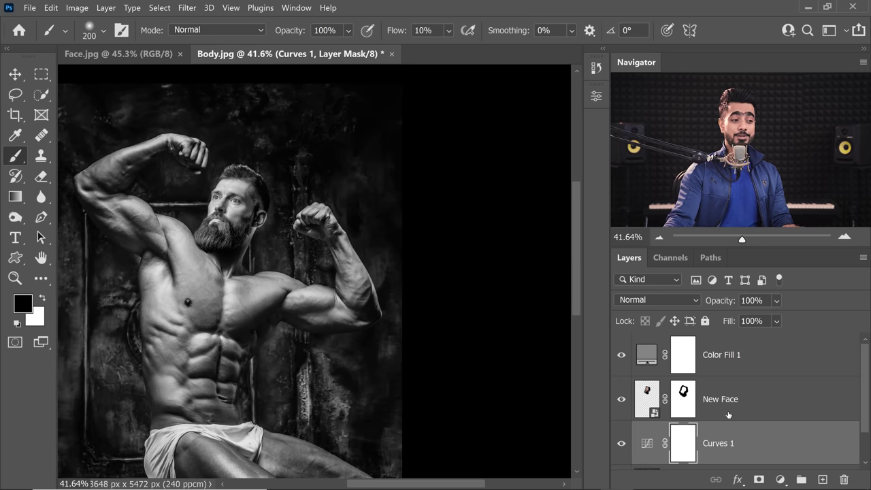
- Add a Curves 2 layer clipped to New Face and reset its curve to straight
click(744, 402)
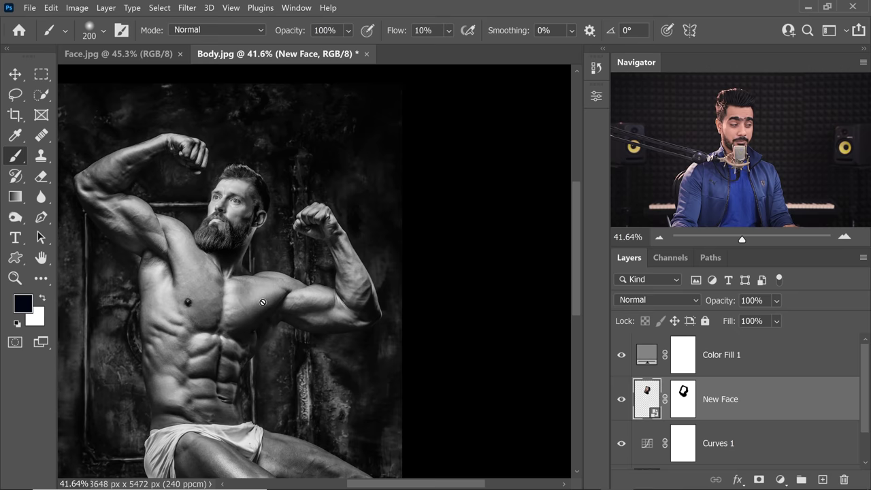
scroll(231, 186, up, 10)
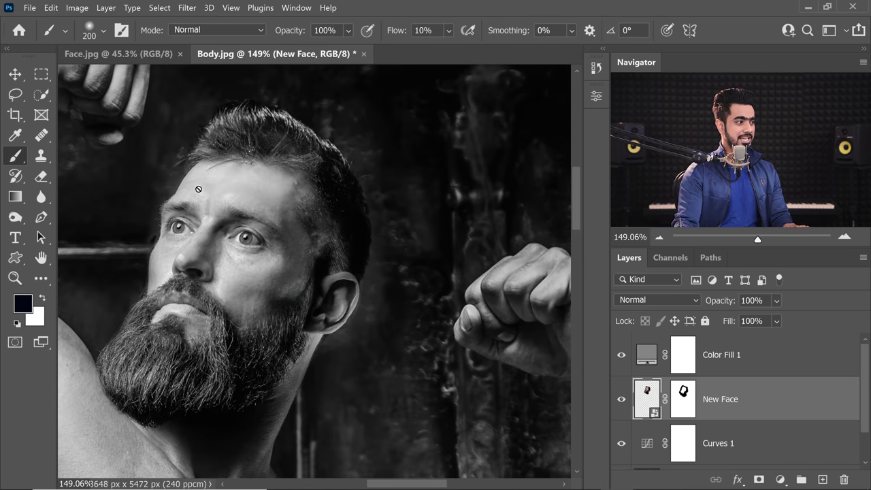
scroll(249, 202, down, 7)
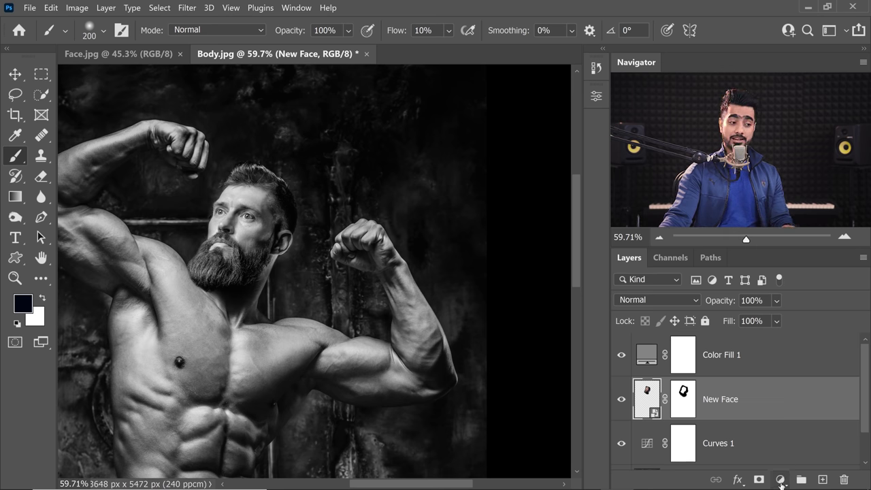
click(781, 480)
click(762, 307)
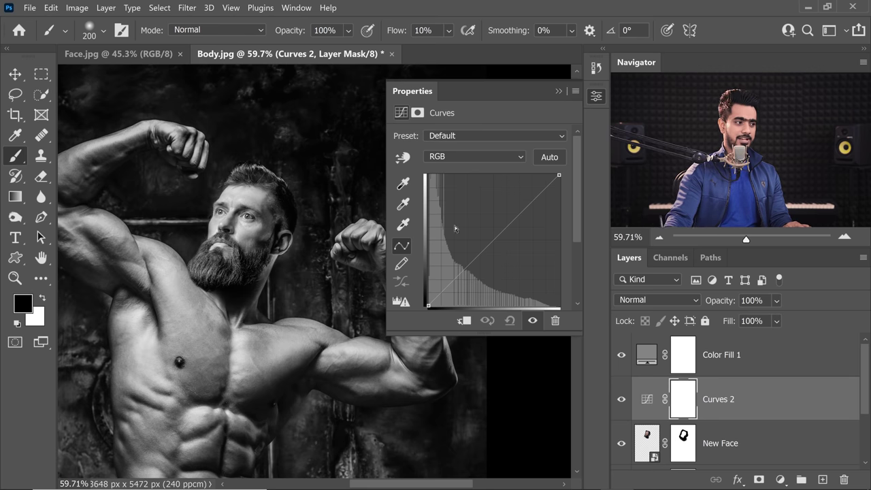
drag(495, 239, 482, 221)
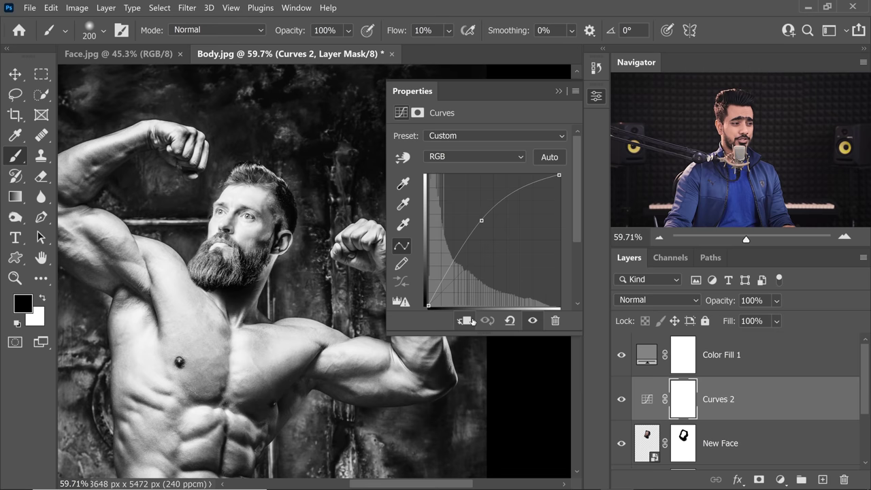
click(464, 321)
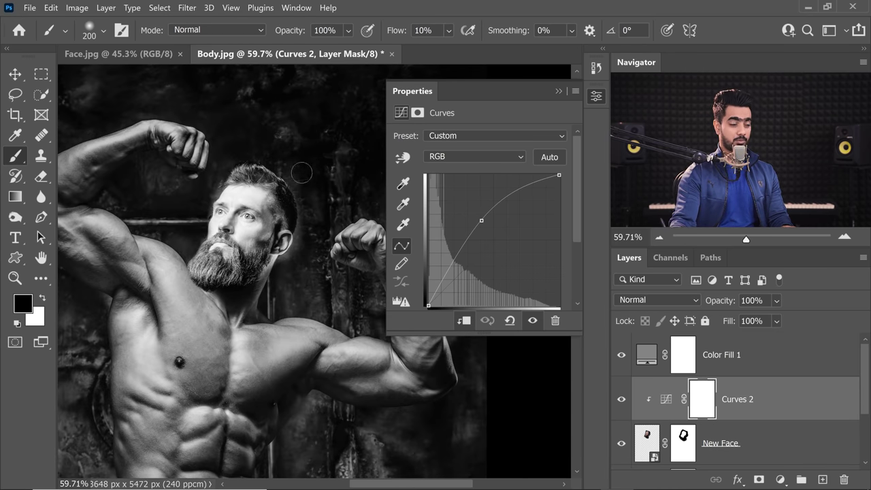
drag(482, 220, 379, 167)
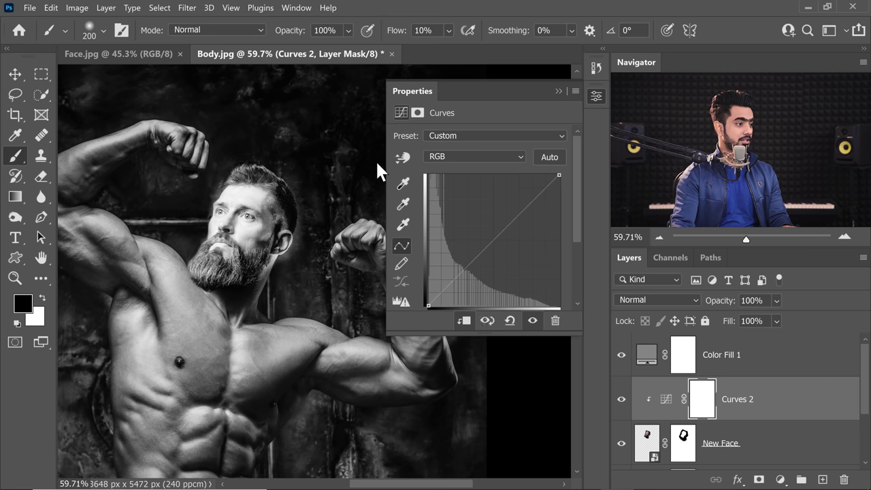
- Darken the face tones with the targeted-adjustment hand, adding a point for the hair and beard
click(404, 157)
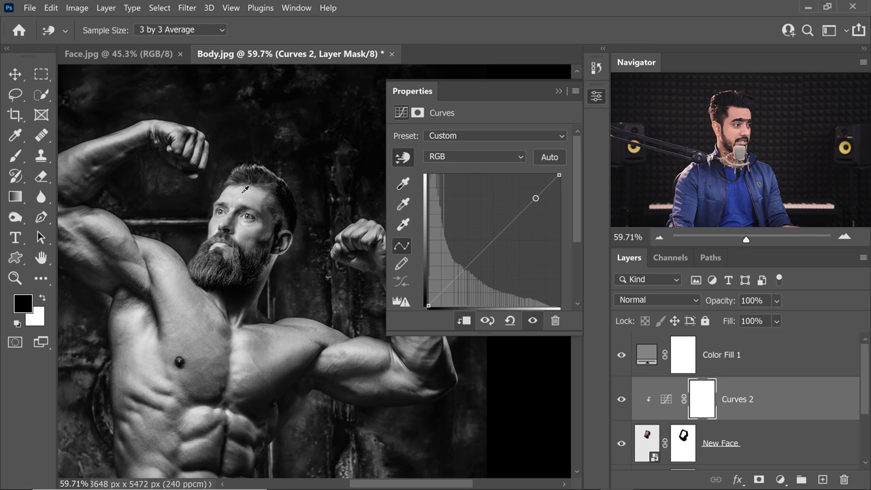
click(243, 192)
drag(243, 193, 244, 208)
drag(271, 227, 273, 229)
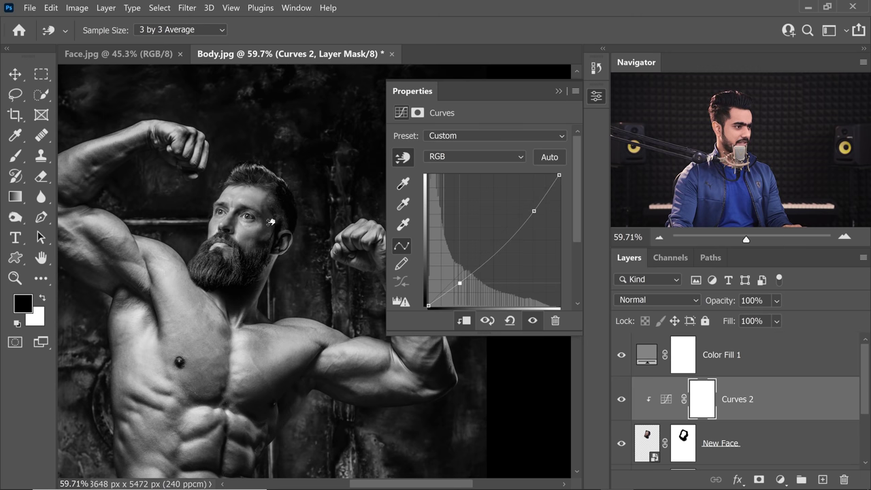
drag(270, 221, 271, 222)
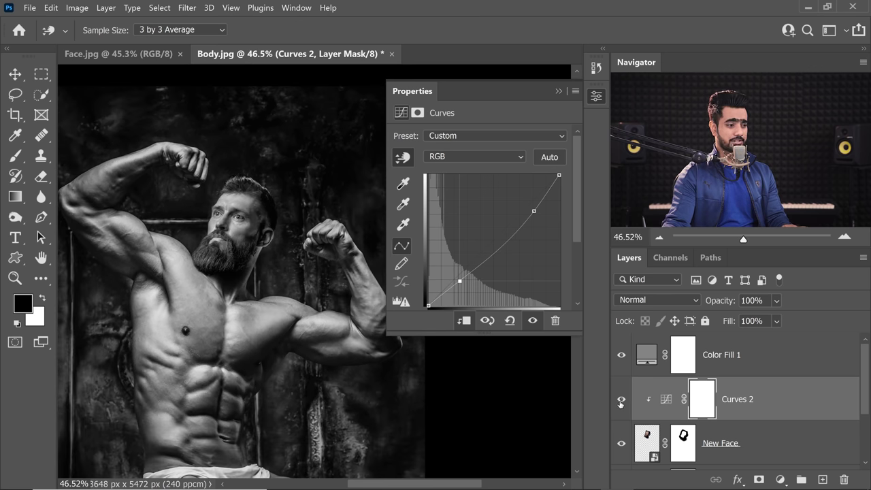
- Toggle the face Curves 2 layer off and on to compare before and after
click(622, 399)
click(621, 400)
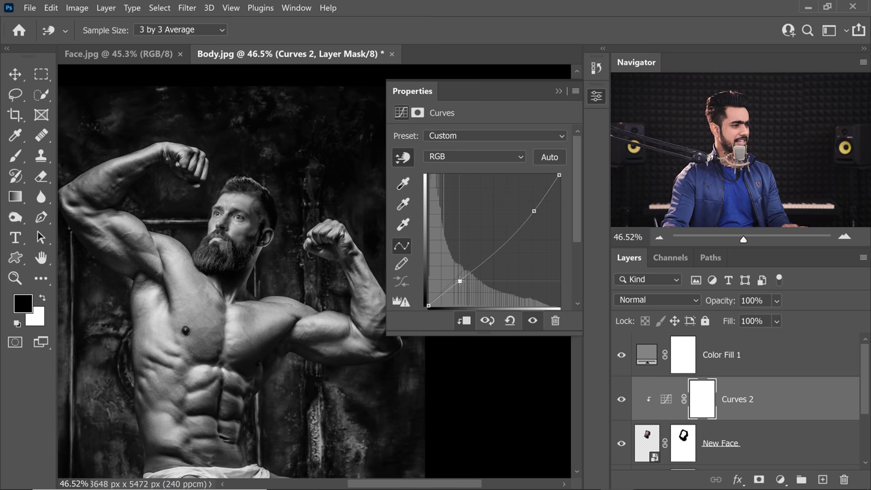
click(621, 402)
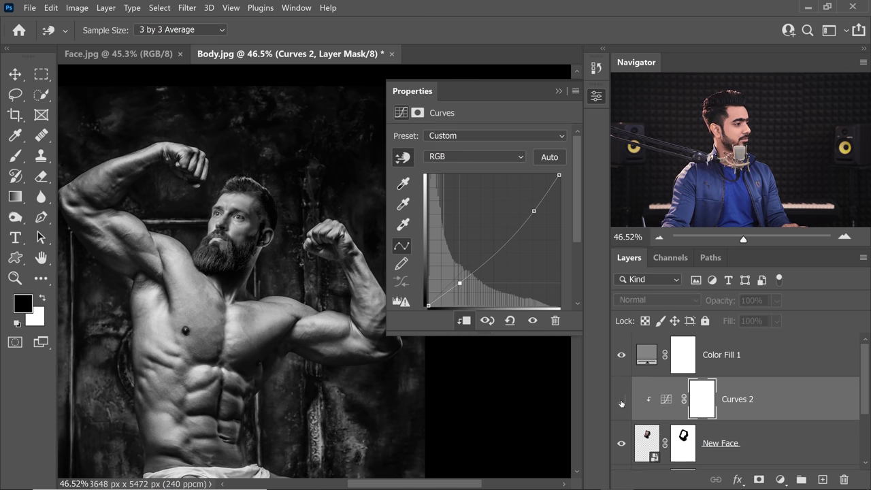
click(622, 401)
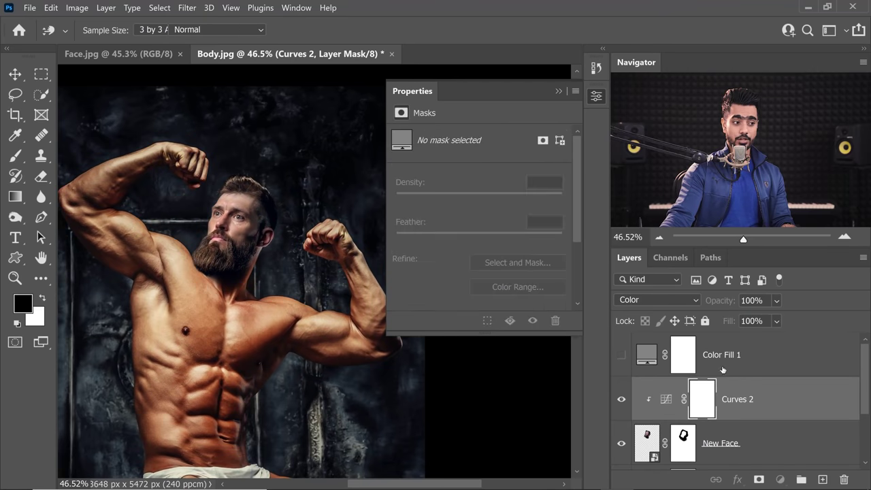
- Hide Color Fill 1, try Luminosity blending on Curves 1, then return it to Normal
key(b)
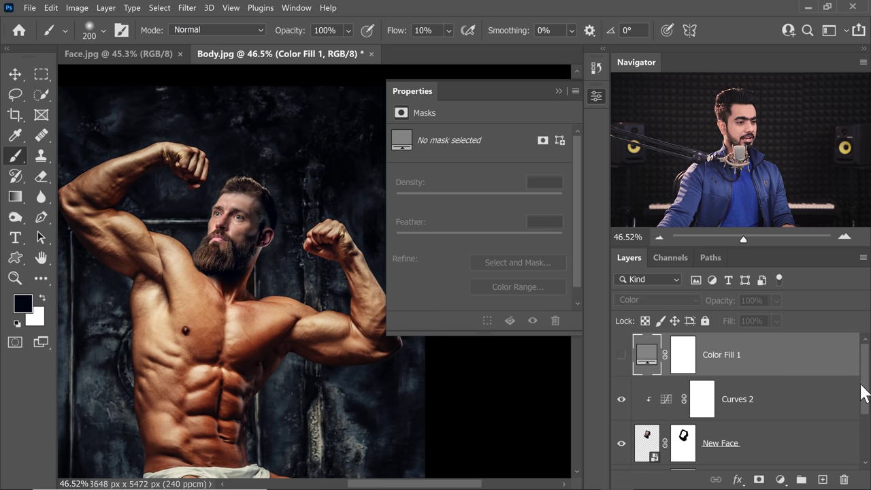
drag(862, 389, 862, 433)
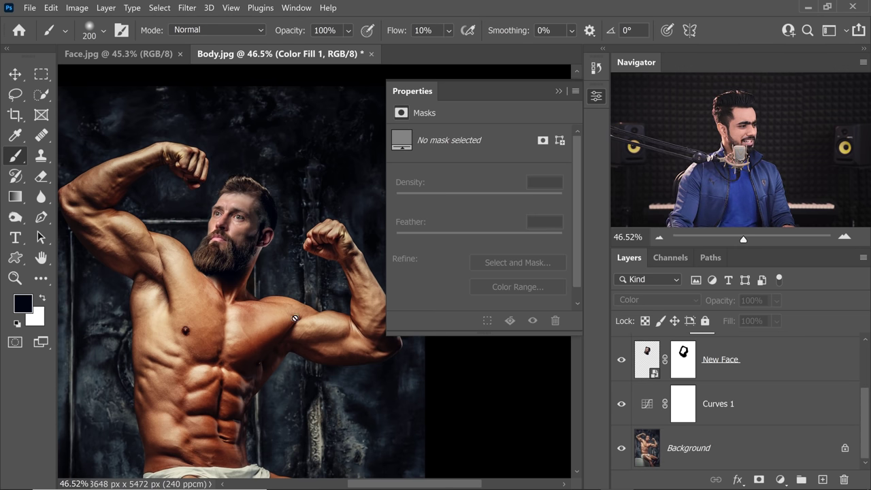
click(705, 413)
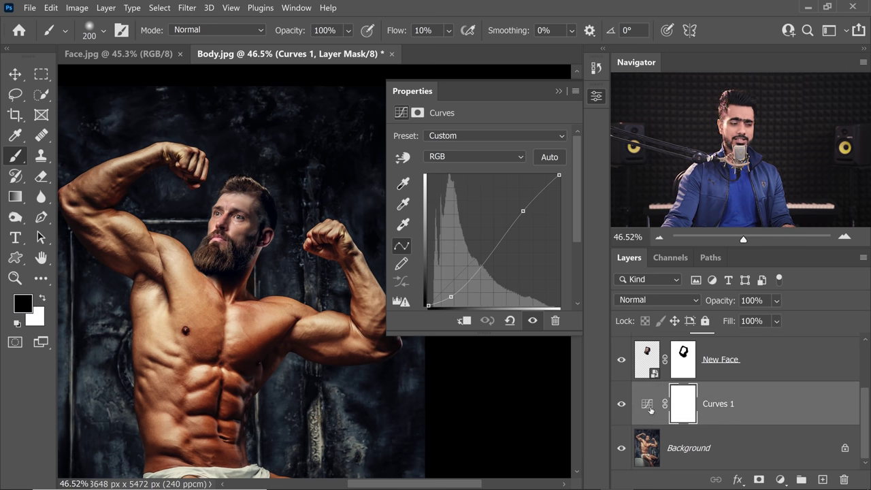
click(633, 300)
scroll(678, 408, down, 1)
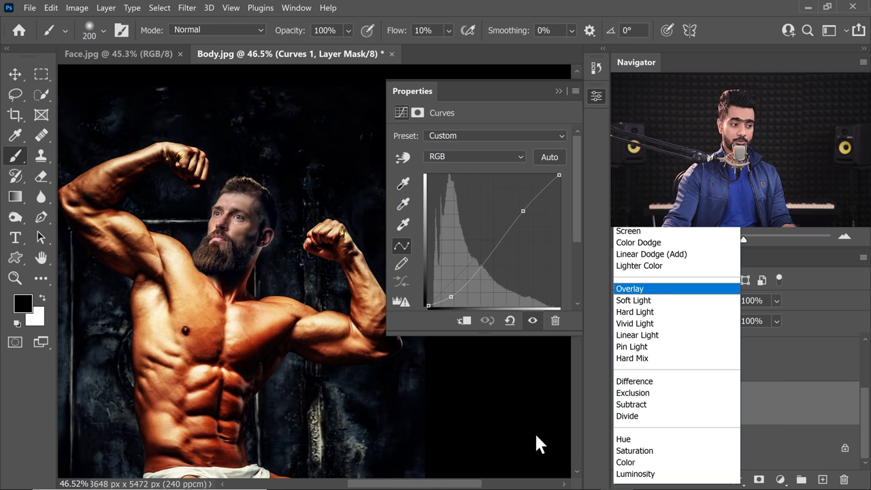
click(627, 475)
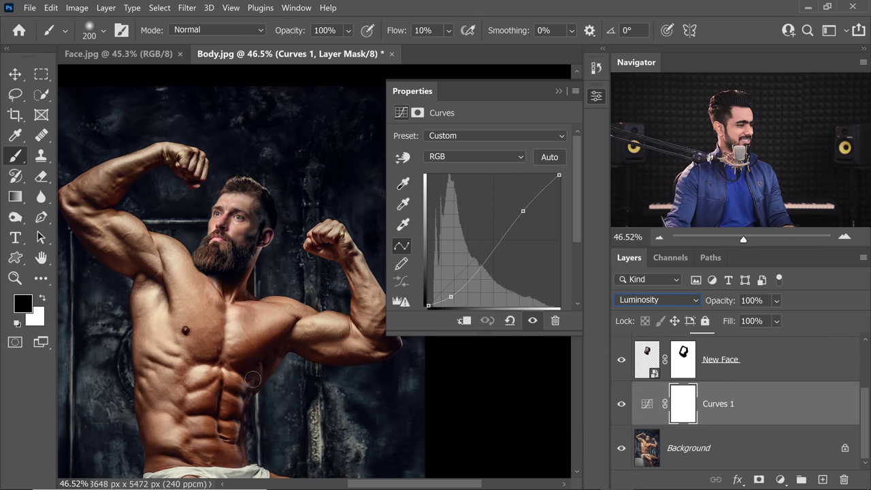
click(654, 300)
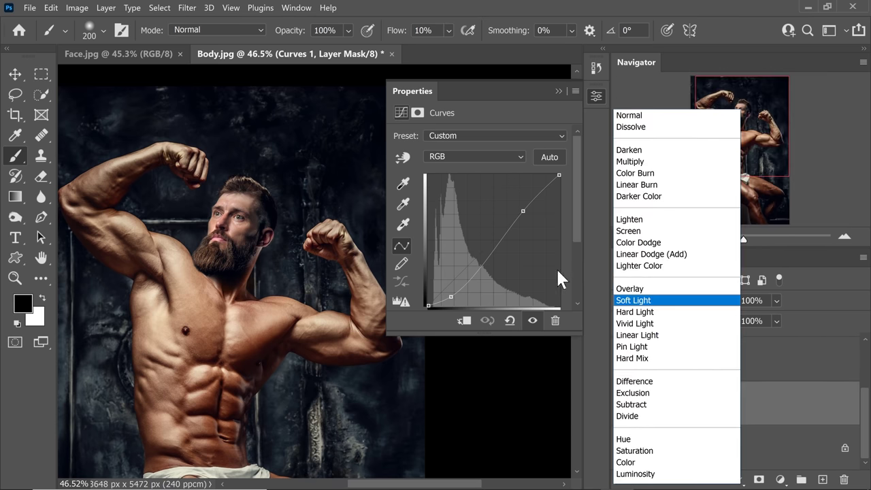
click(631, 117)
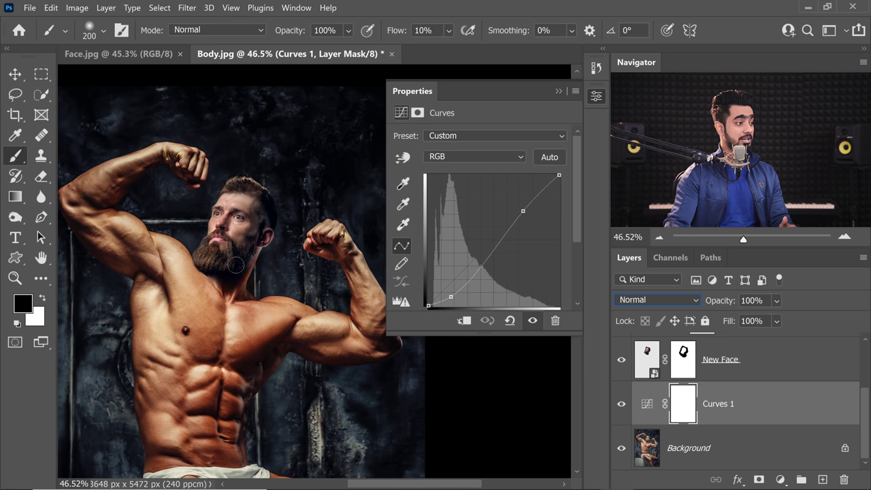
- Add a Hue/Saturation adjustment clipped to the New Face layer
click(799, 369)
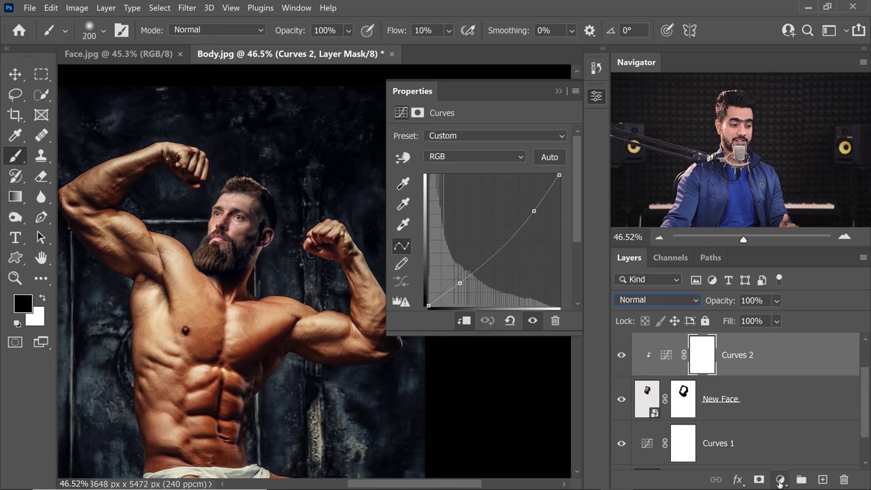
click(781, 480)
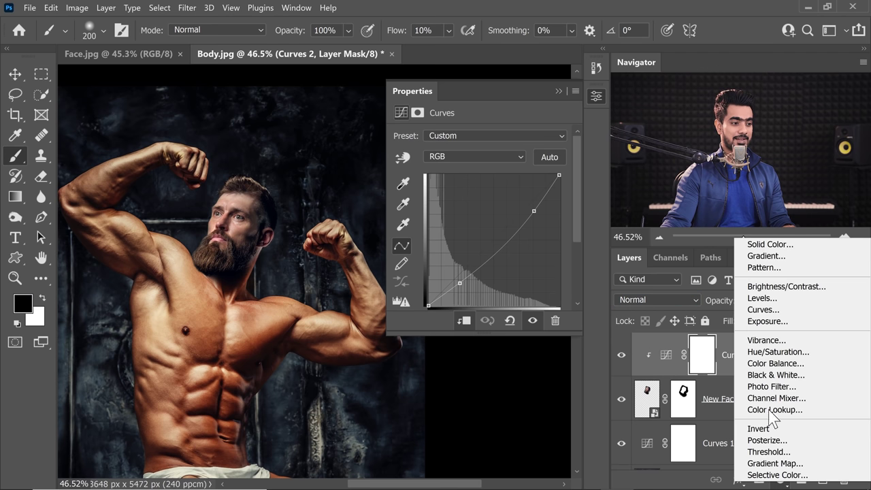
click(784, 360)
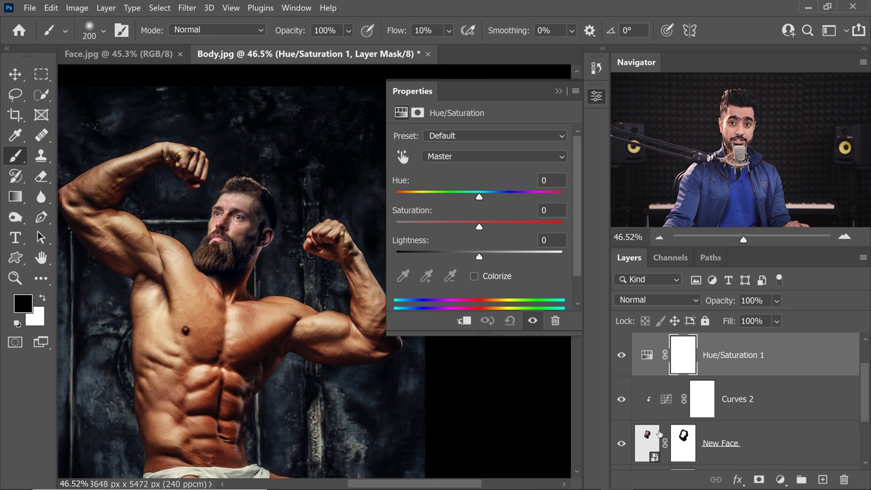
click(465, 321)
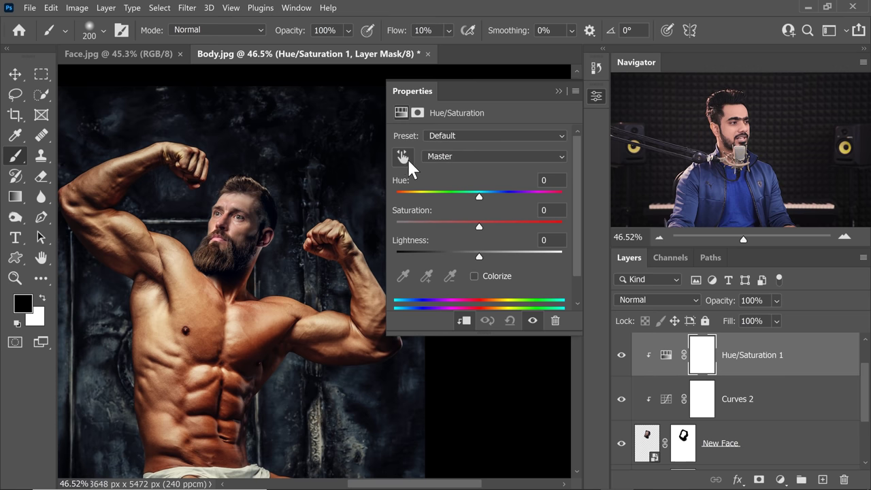
click(403, 157)
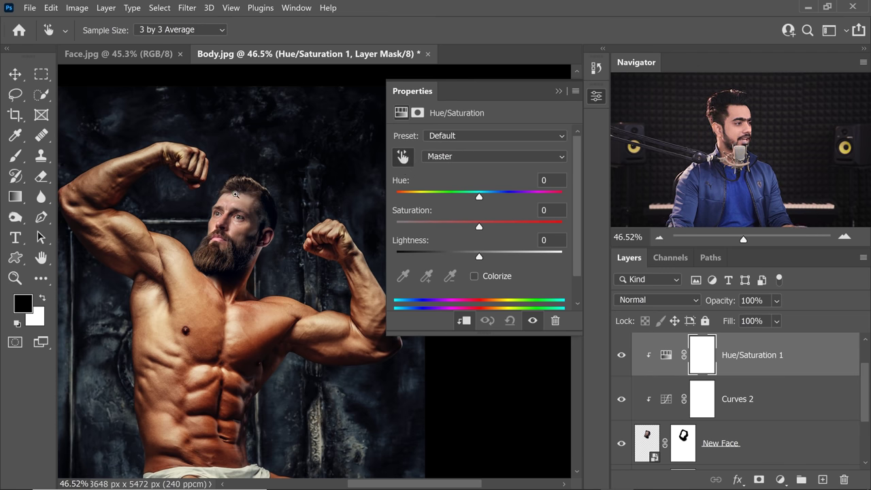
- Zoom in and exaggerate Reds hue and saturation to narrow the range to the skin
drag(235, 205, 253, 227)
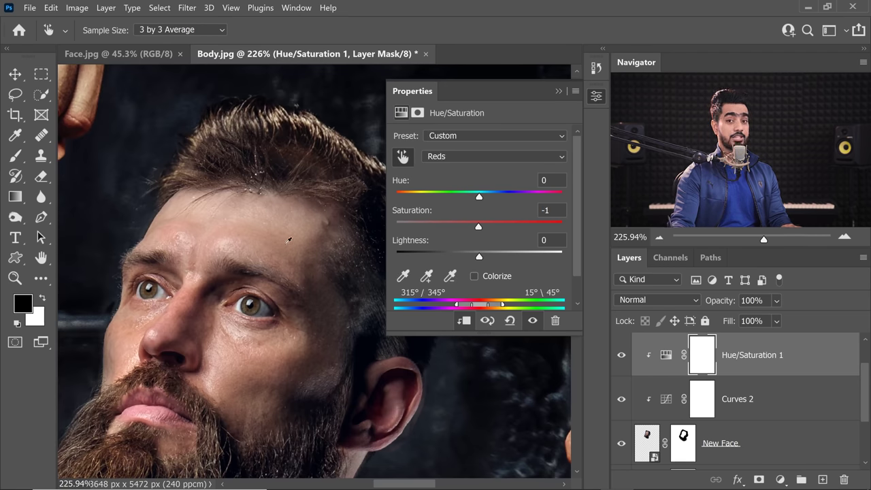
scroll(297, 248, down, 5)
drag(480, 196, 565, 199)
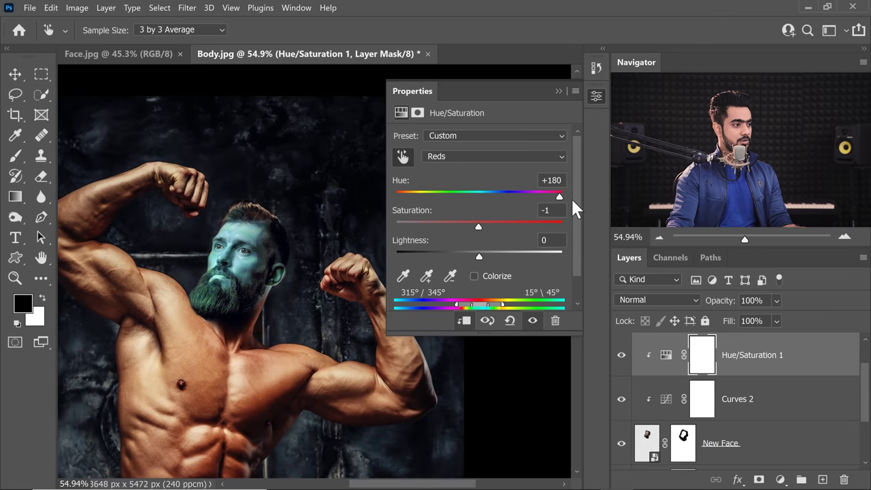
drag(480, 227, 594, 232)
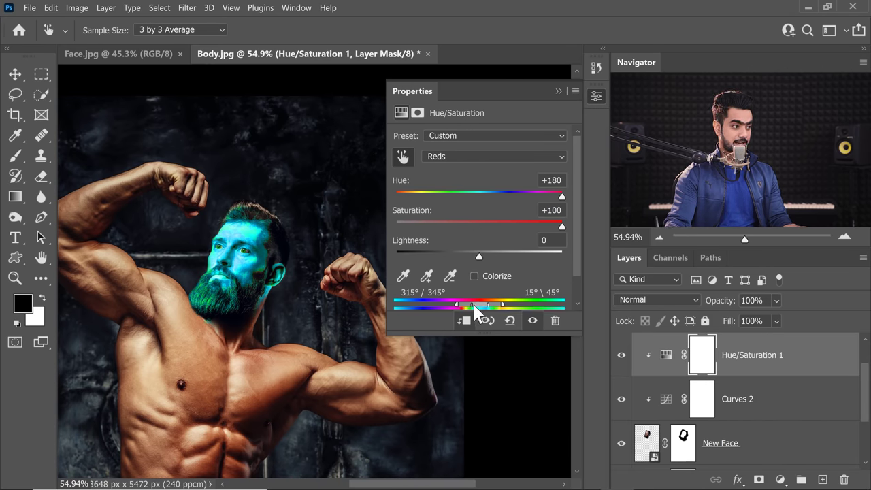
drag(473, 305, 445, 311)
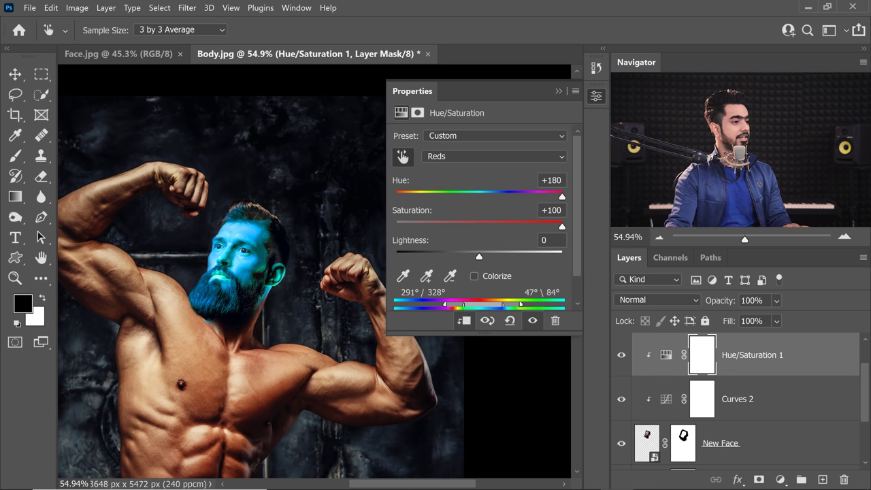
click(551, 210)
text(0)
click(551, 180)
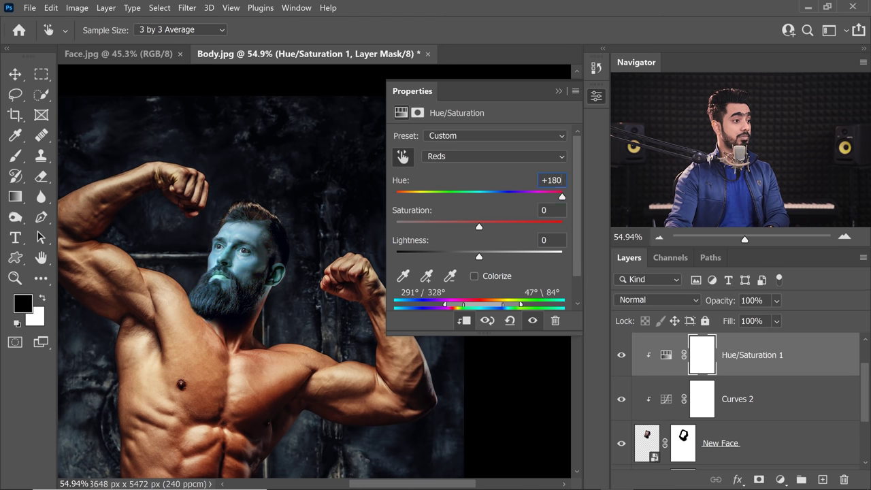
text(0)
- Reset Hue to 0 and set Reds Saturation +31 and Lightness -19
click(480, 196)
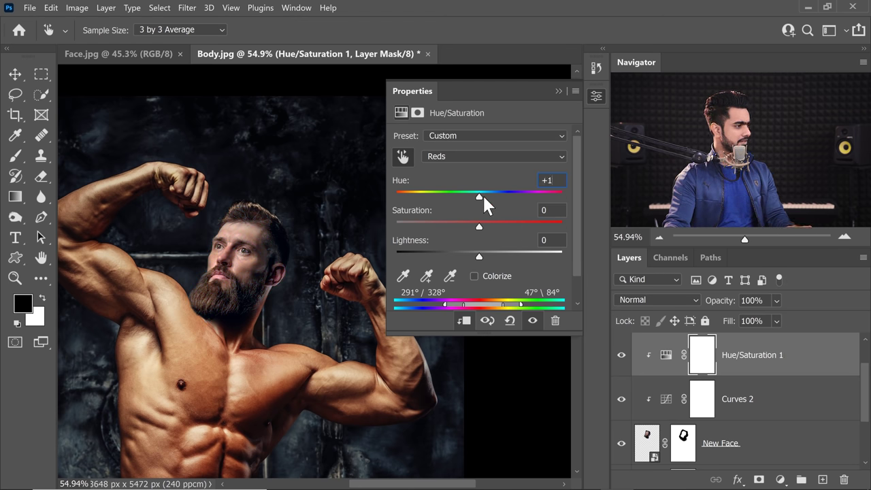
drag(475, 196, 482, 201)
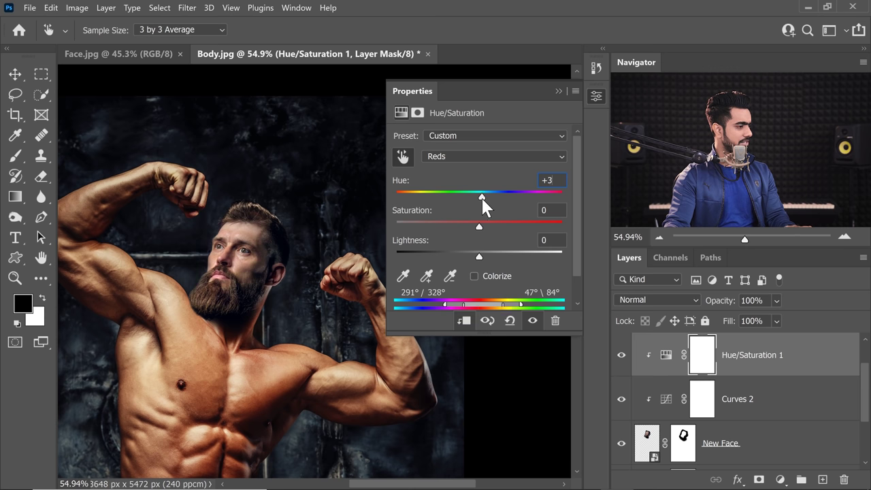
click(549, 180)
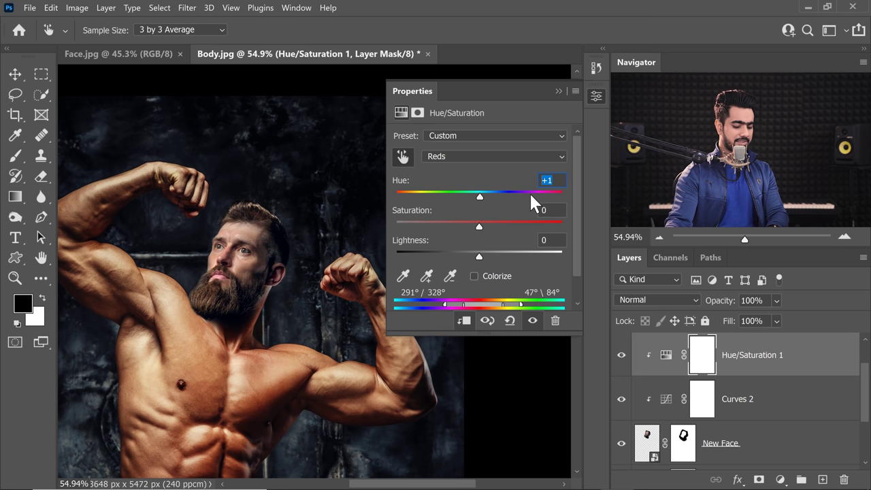
text(0)
drag(479, 225, 505, 225)
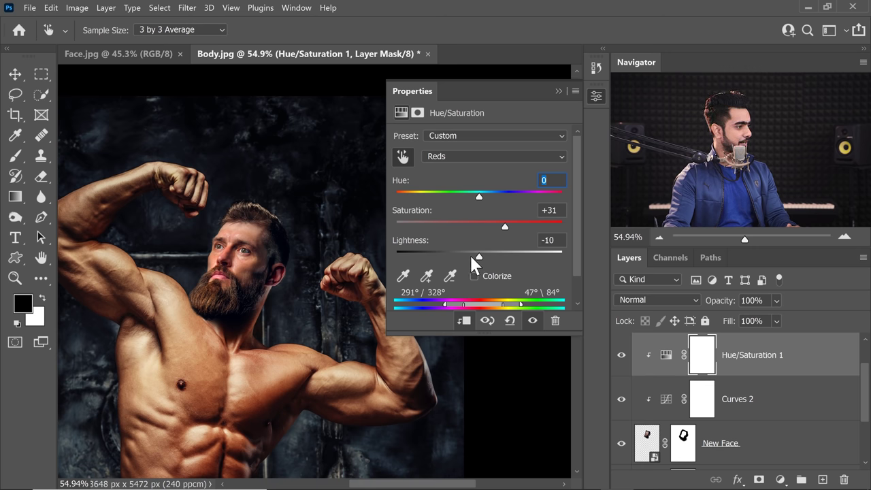
drag(470, 262, 465, 263)
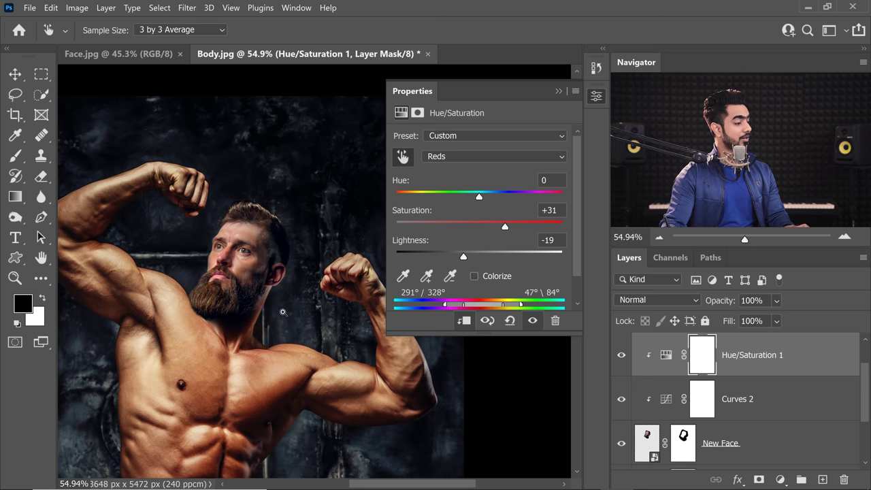
- Toggle Hue/Saturation 1 off and on to compare, then raise Reds Saturation to +41
scroll(283, 312, down, 1)
click(622, 363)
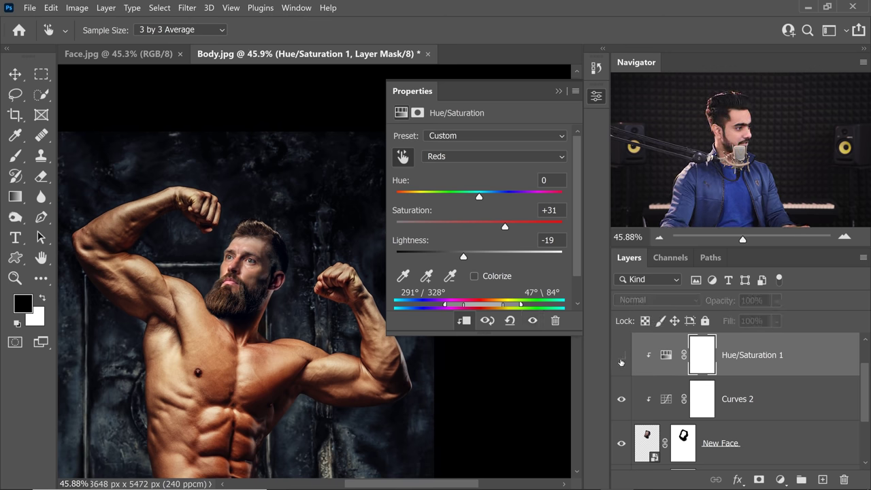
scroll(247, 257, up, 4)
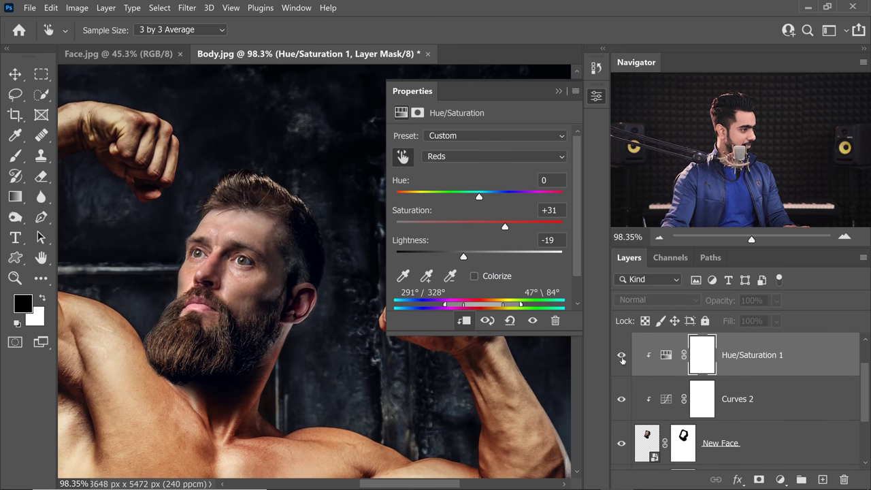
click(622, 360)
scroll(286, 281, down, 3)
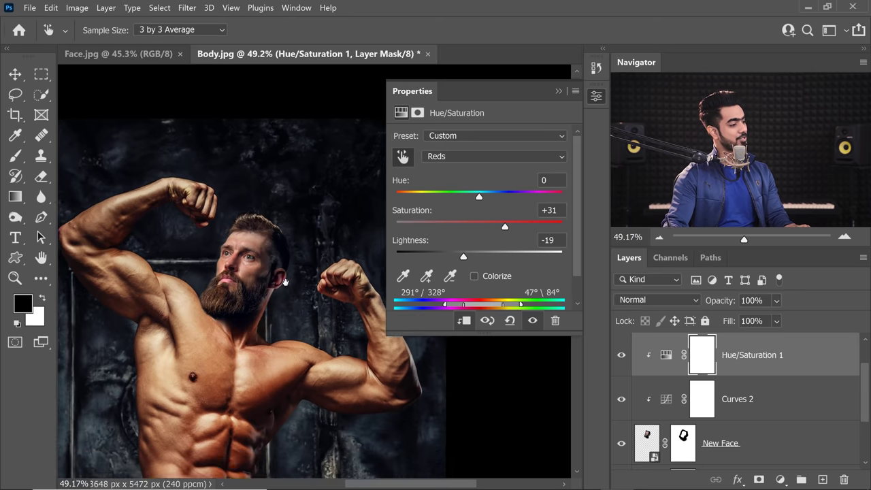
scroll(286, 281, down, 1)
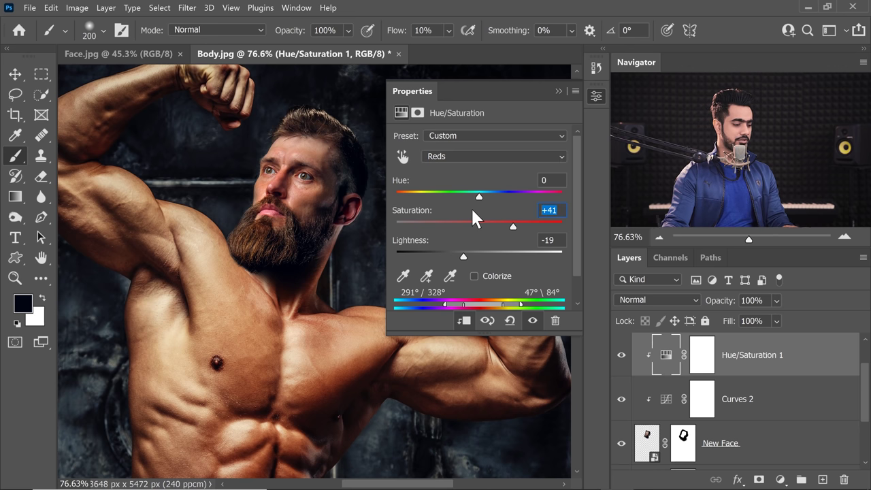
- Enter +40 for Reds Saturation and fit the whole image in the window
text(40)
key(Return)
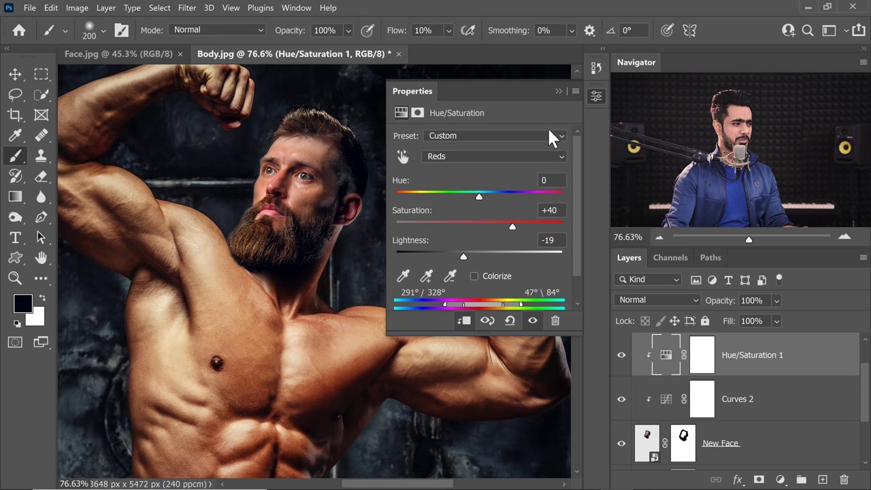
click(558, 91)
key(ctrl+0)
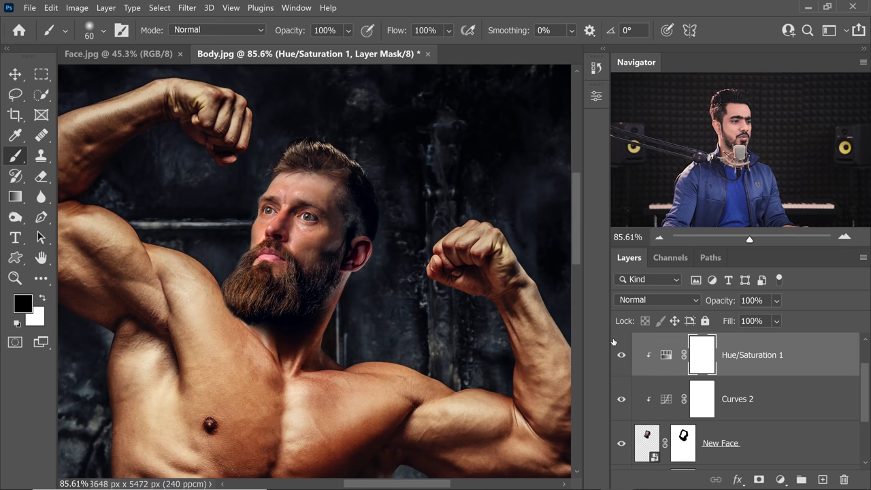
- Narrow the Hue/Saturation Reds range to 344°–11° using a temporary +180 hue, then reset Hue to 0
double_click(666, 355)
click(453, 157)
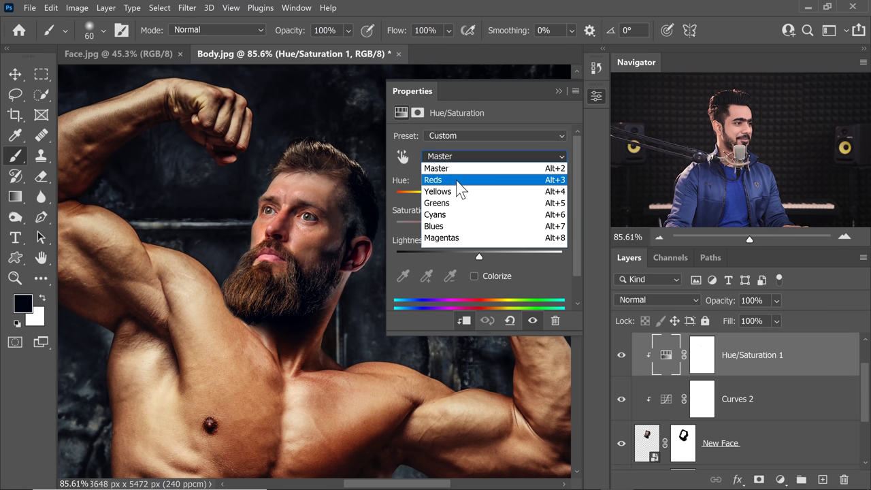
click(455, 177)
scroll(272, 246, up, 5)
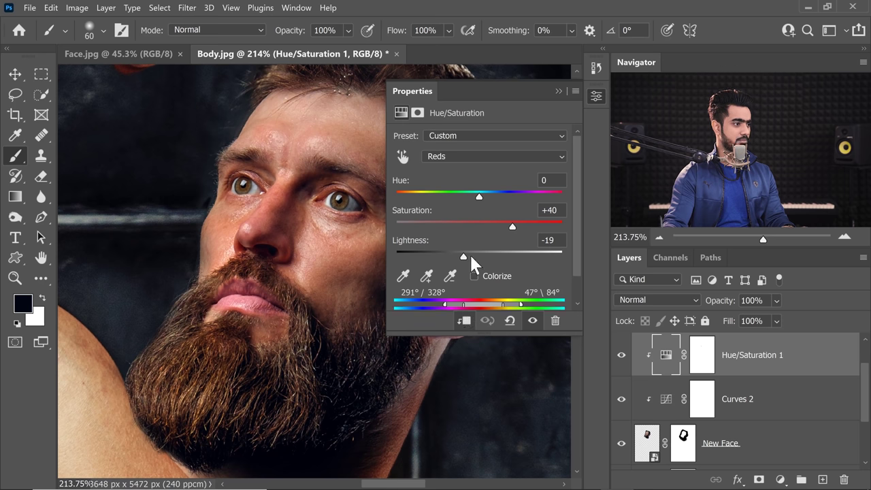
drag(481, 196, 596, 188)
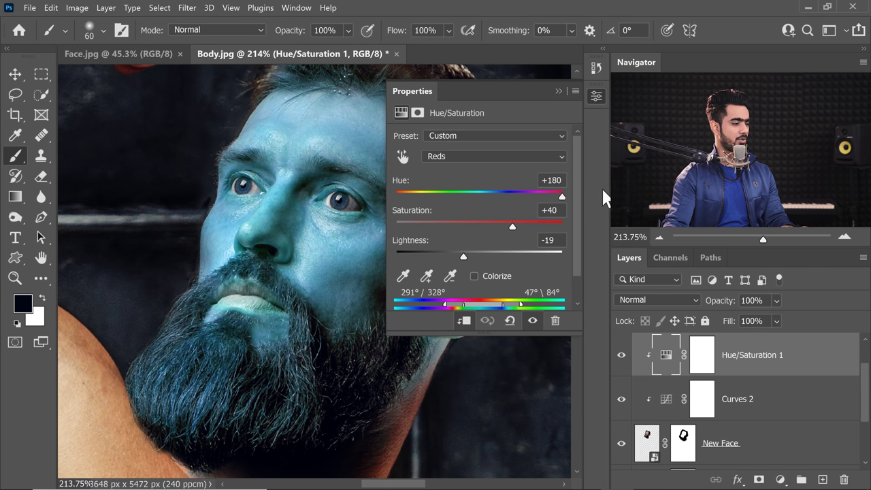
drag(444, 306, 477, 313)
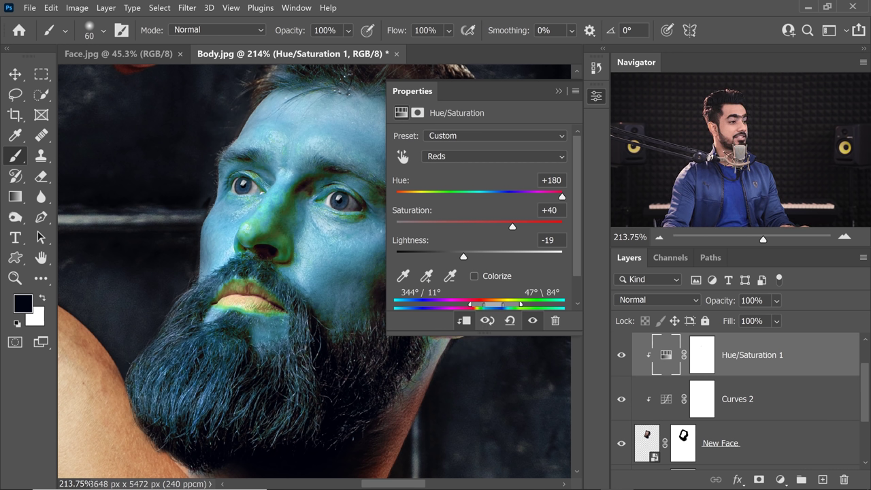
click(551, 181)
text(0)
key(Return)
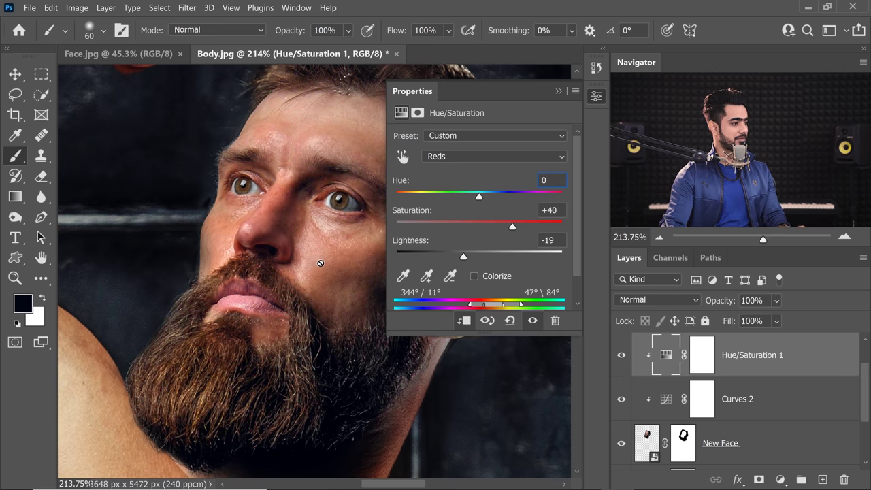
scroll(290, 269, down, 5)
scroll(290, 269, up, 3)
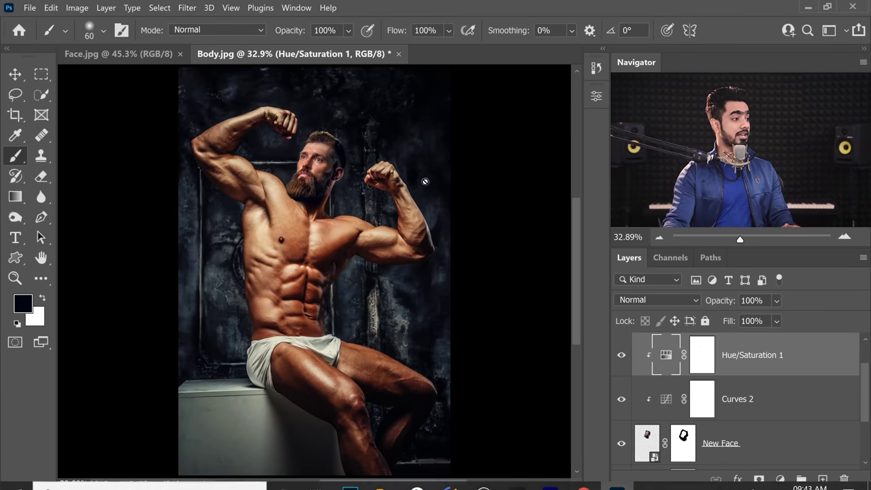
- Add a Color Lookup adjustment layer using the Candlelight.CUBE 3DLUT
scroll(327, 112, up, 3)
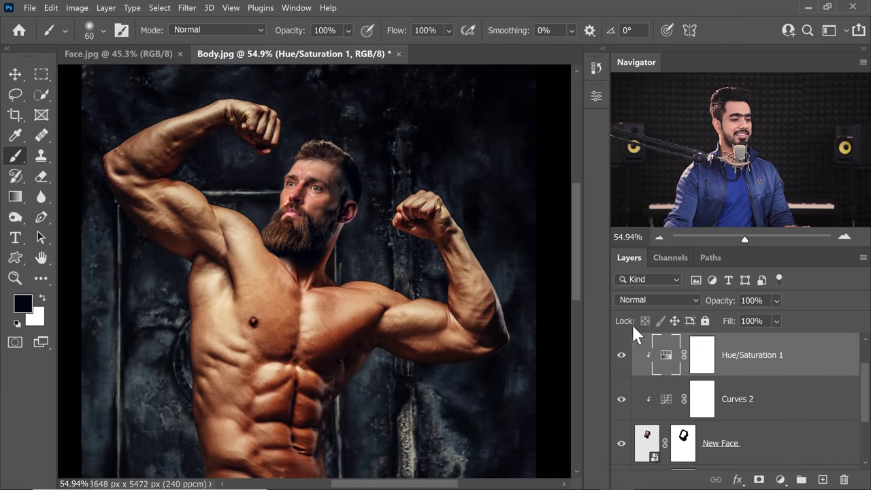
click(782, 481)
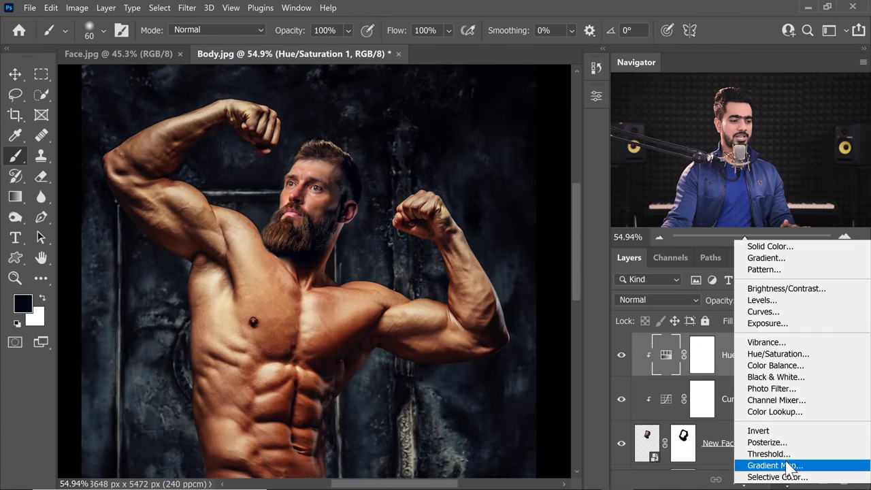
click(782, 412)
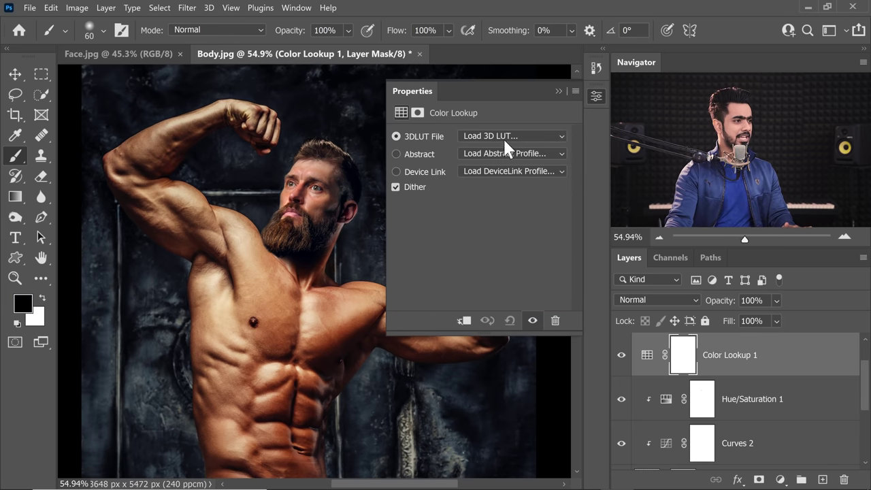
click(507, 139)
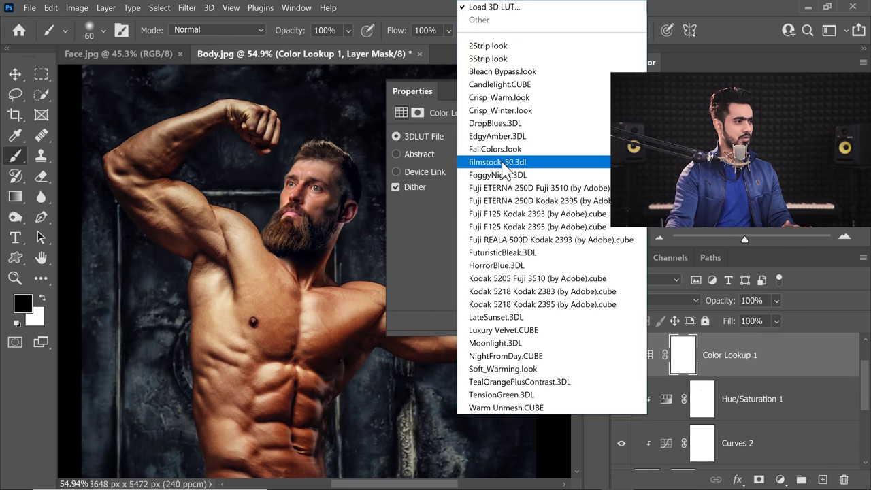
click(500, 84)
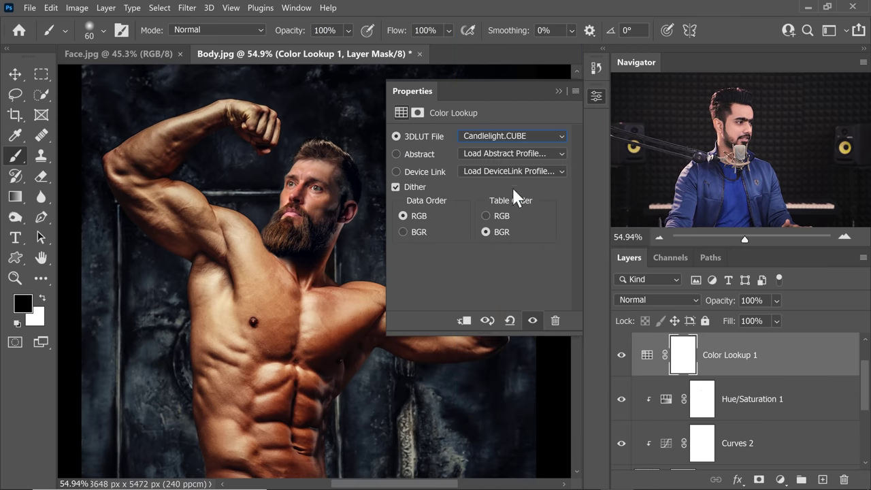
click(559, 90)
key(ctrl+0)
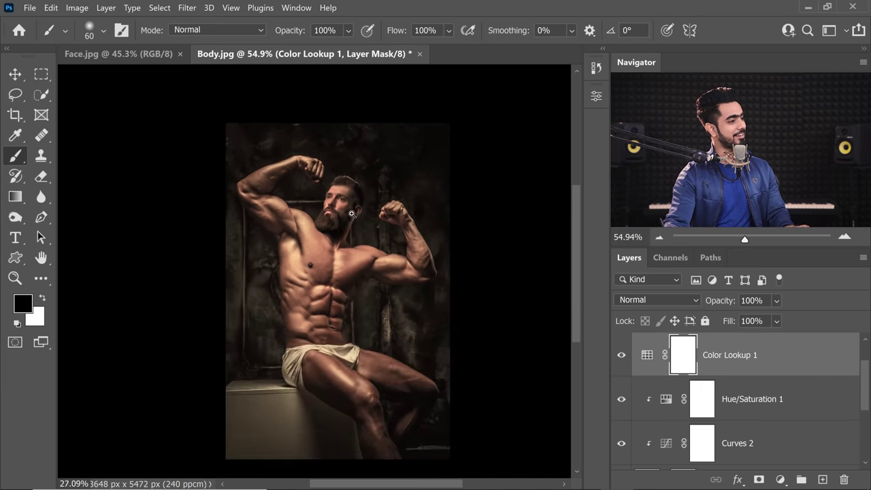
- Set the Color Lookup layer's opacity to 50%
scroll(401, 223, up, 5)
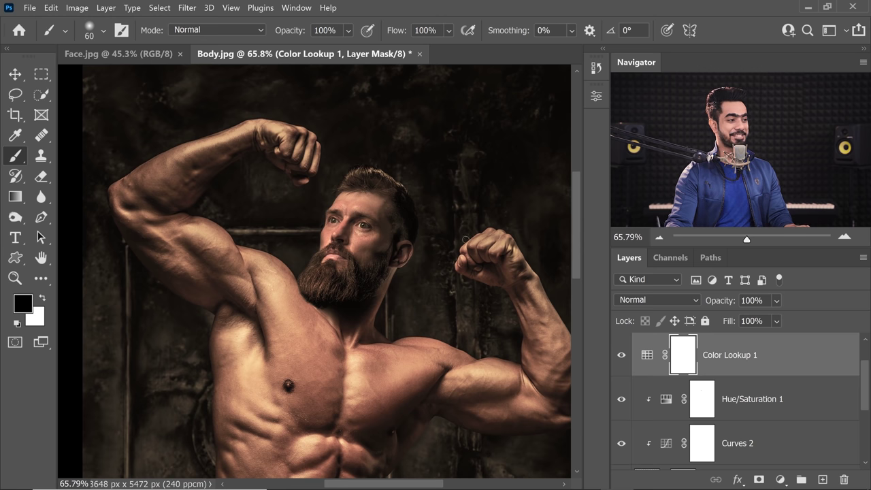
drag(728, 305, 618, 305)
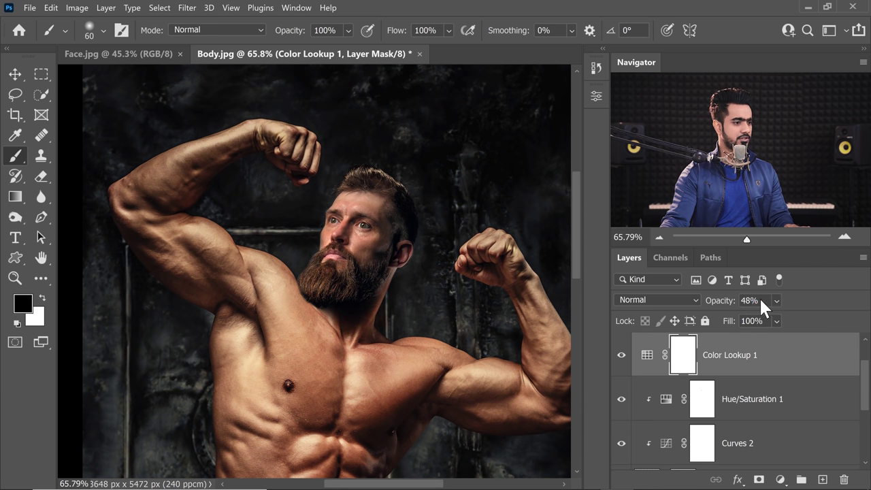
text(50)
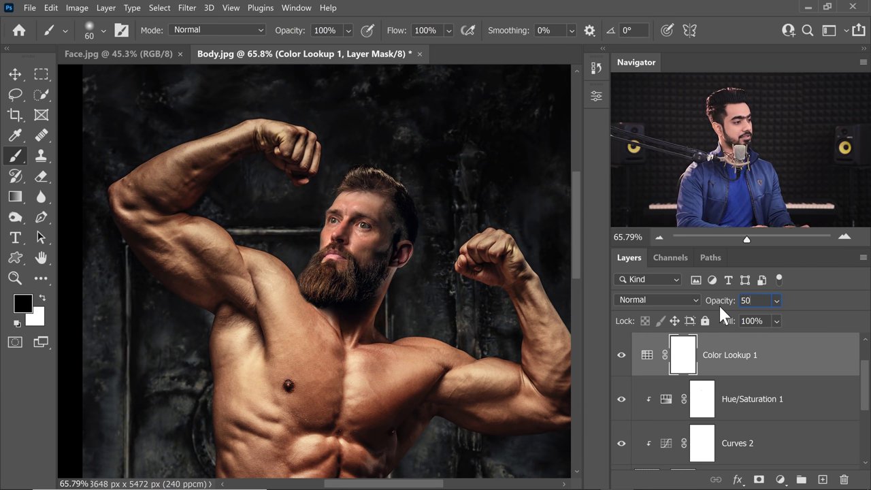
key(Return)
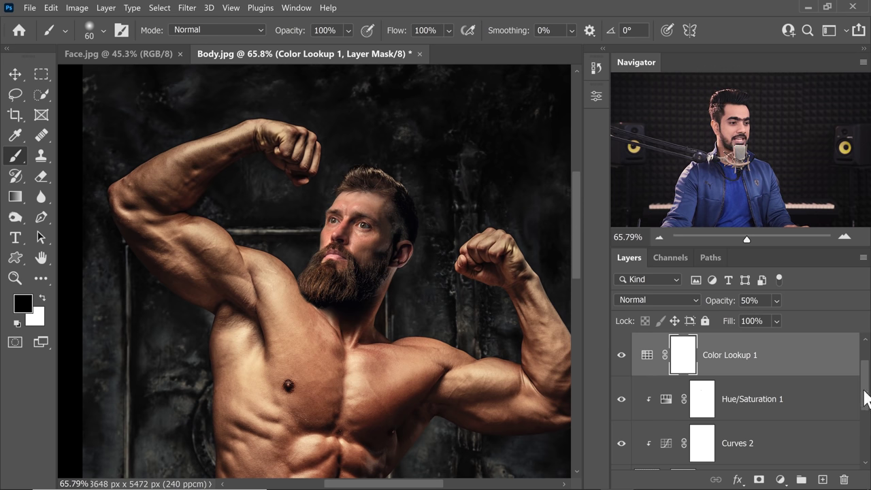
- Hide and show the three adjustment layers to compare, then fit the image in the window
drag(866, 398, 866, 403)
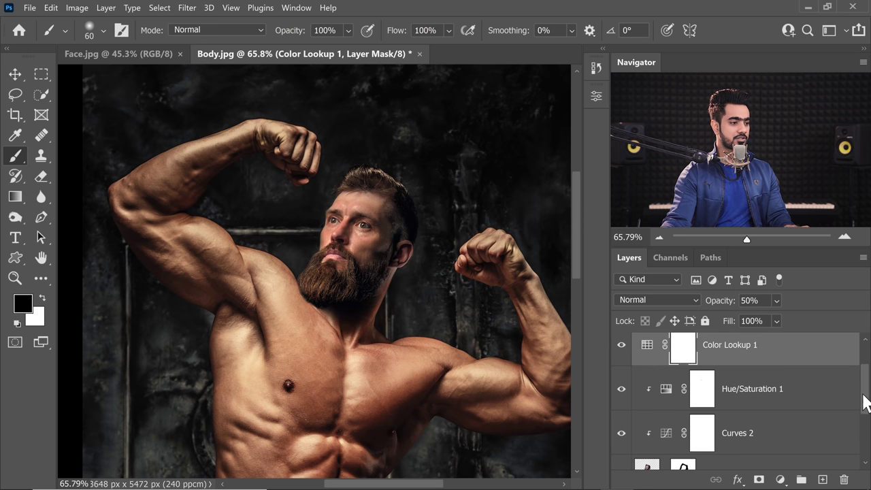
drag(620, 345, 664, 442)
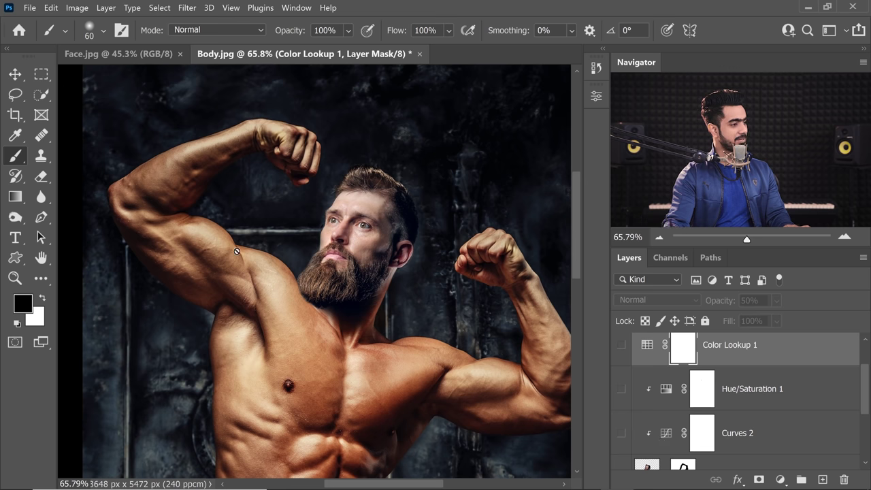
drag(621, 346, 621, 433)
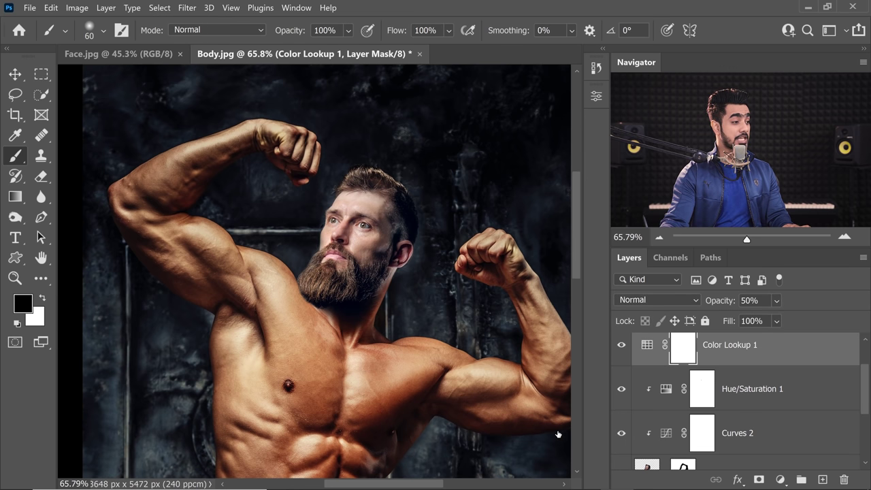
key(ctrl+0)
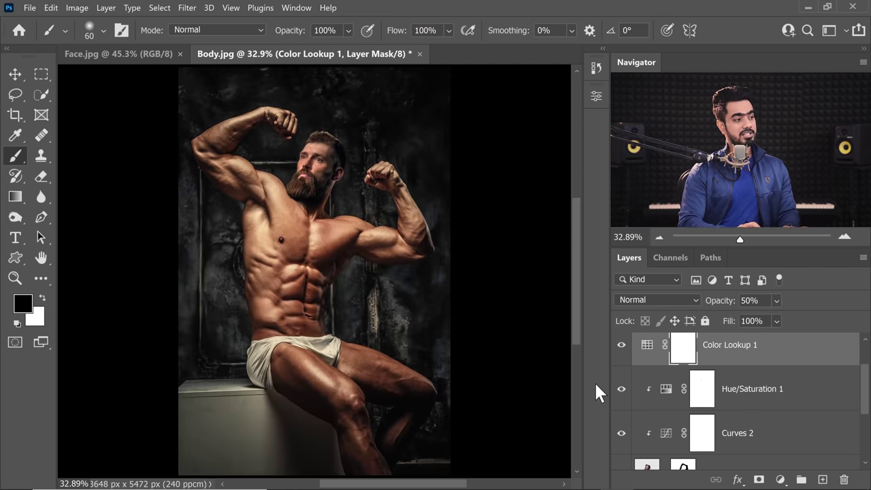